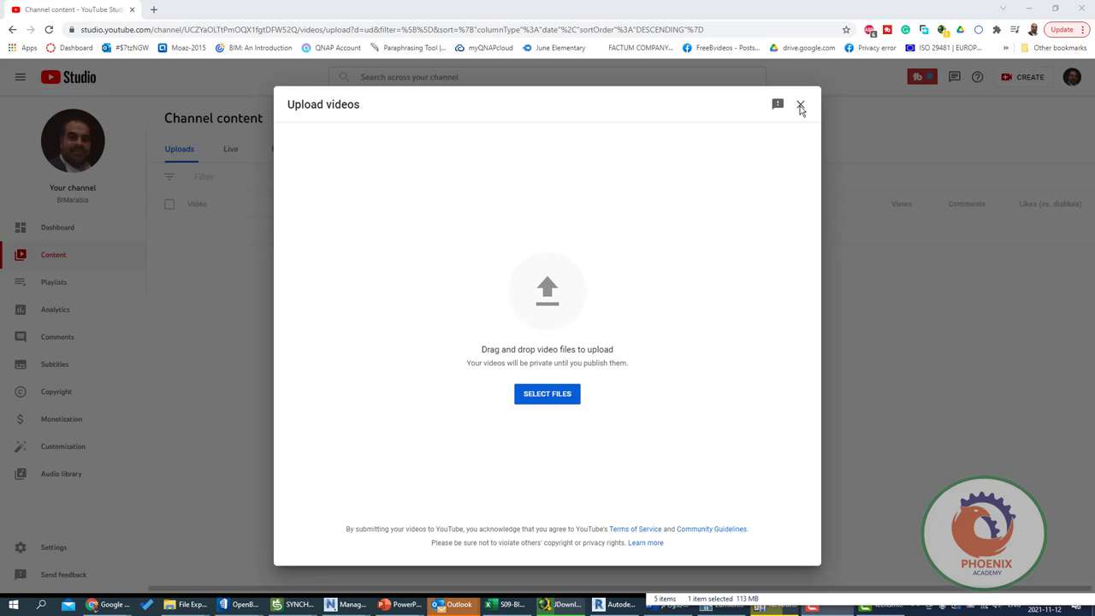
Step: Pick the first .mp4 file in D:\videos as the video to upload
{"action": "left_click", "coordinate": [548, 398]}
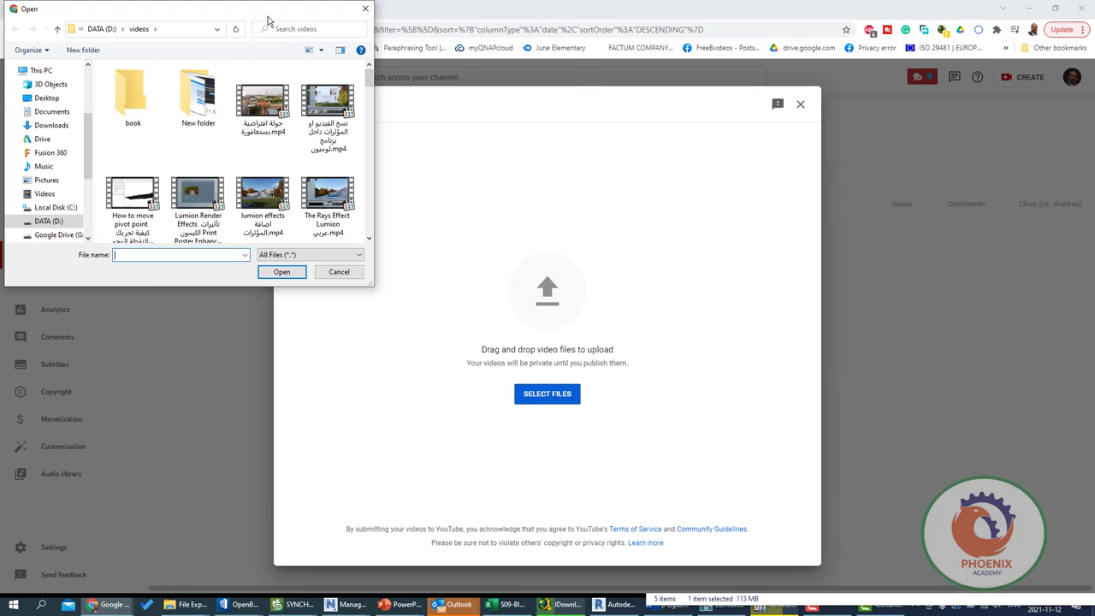
{"action": "left_click_drag", "start_coordinate": [268, 21], "coordinate": [478, 75]}
{"action": "double_click", "coordinate": [462, 158]}
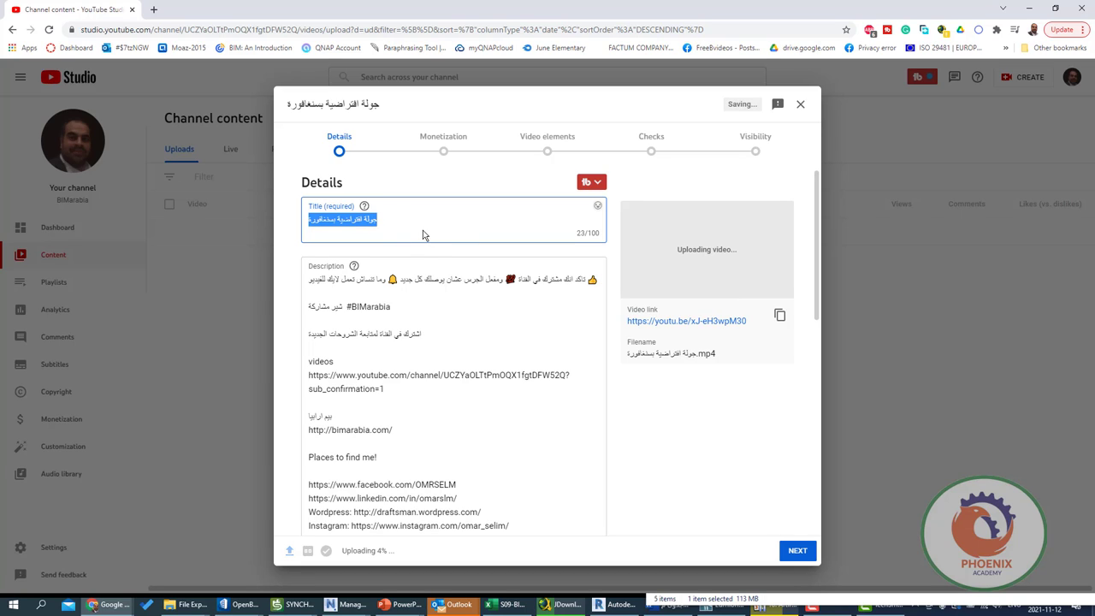
Step: Scroll the Details page to review the prefilled title, description, thumbnail and playlists
{"action": "scroll", "coordinate": [540, 276], "scroll_direction": "down", "scroll_amount": 4}
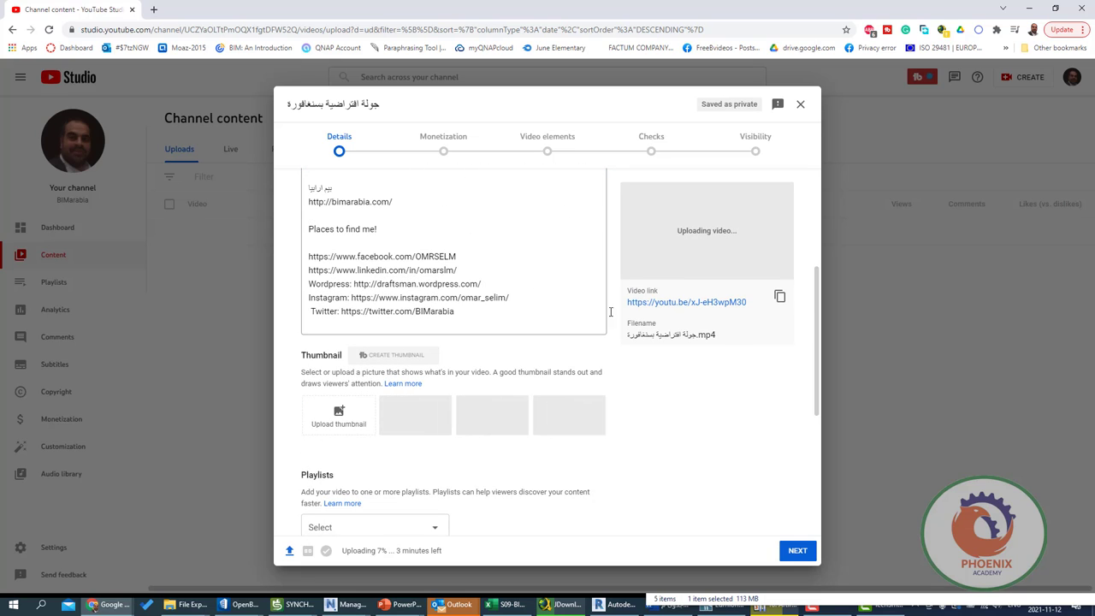
{"action": "scroll", "coordinate": [481, 378], "scroll_direction": "down", "scroll_amount": 1}
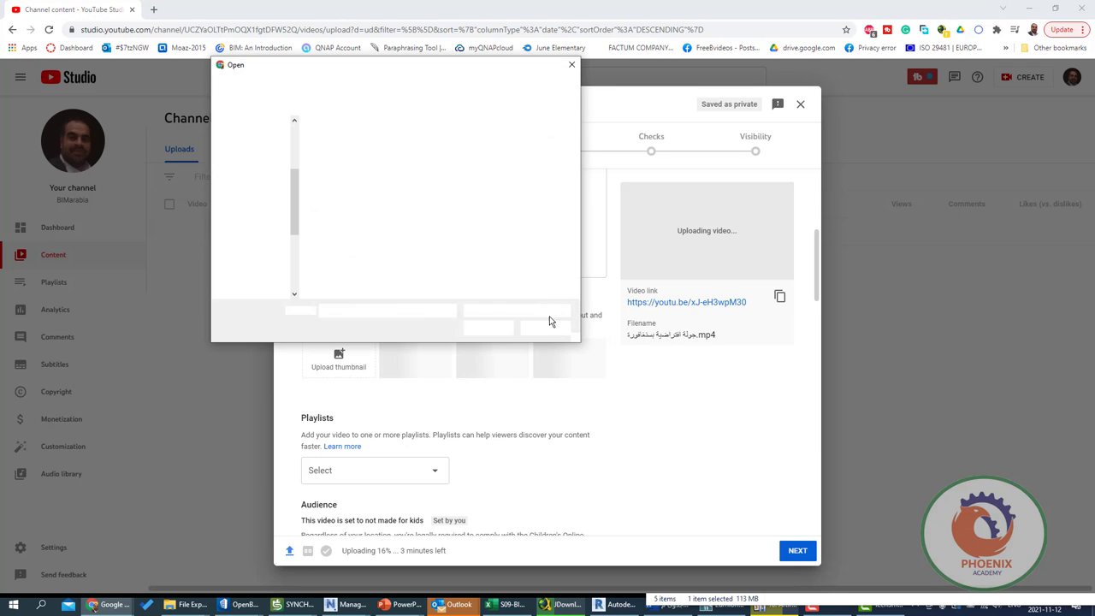
Step: Dismiss the thumbnail file picker and check the Playlists list without choosing a playlist
{"action": "left_click", "coordinate": [572, 67]}
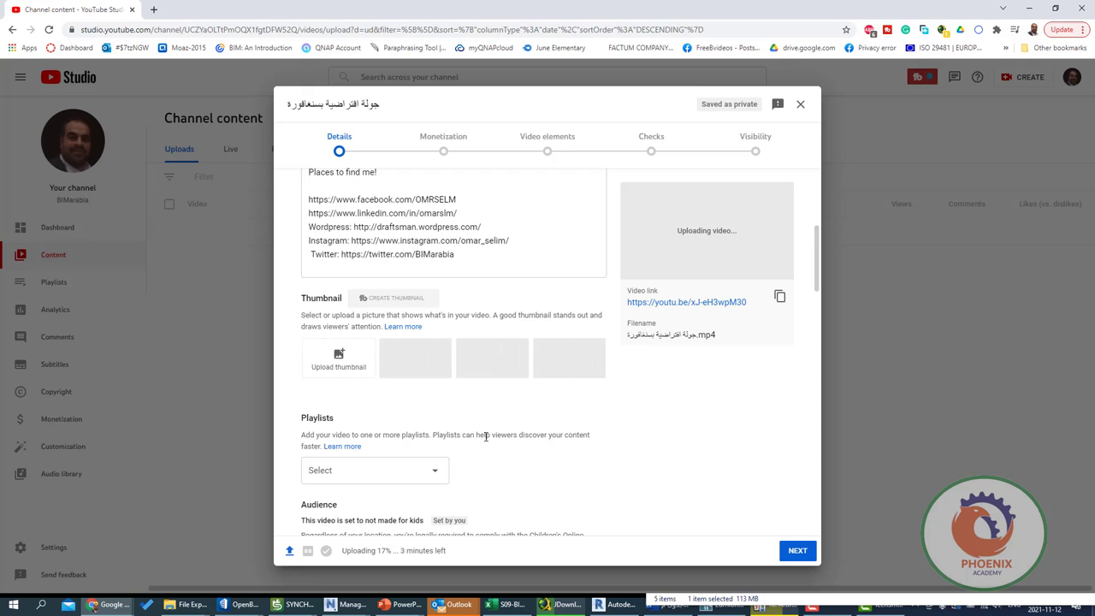
{"action": "scroll", "coordinate": [420, 325], "scroll_direction": "down", "scroll_amount": 2}
{"action": "left_click", "coordinate": [431, 299]}
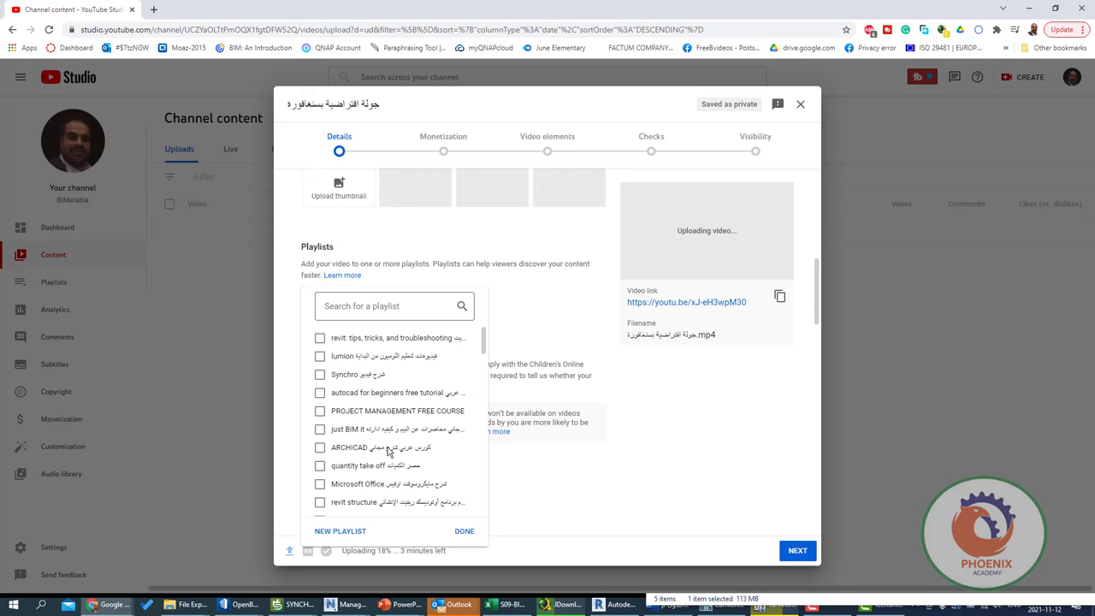
{"action": "left_click", "coordinate": [720, 409]}
Step: Review the audience, chapters and prefilled tags, leaving them unchanged
{"action": "scroll", "coordinate": [722, 411], "scroll_direction": "down", "scroll_amount": 3}
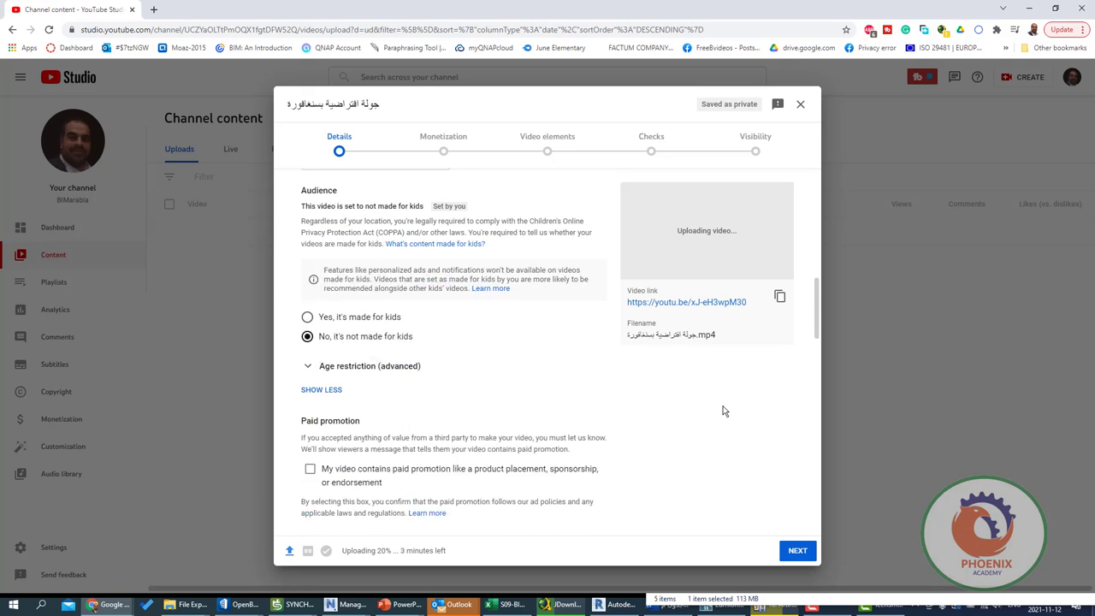
{"action": "scroll", "coordinate": [723, 409], "scroll_direction": "up", "scroll_amount": 1}
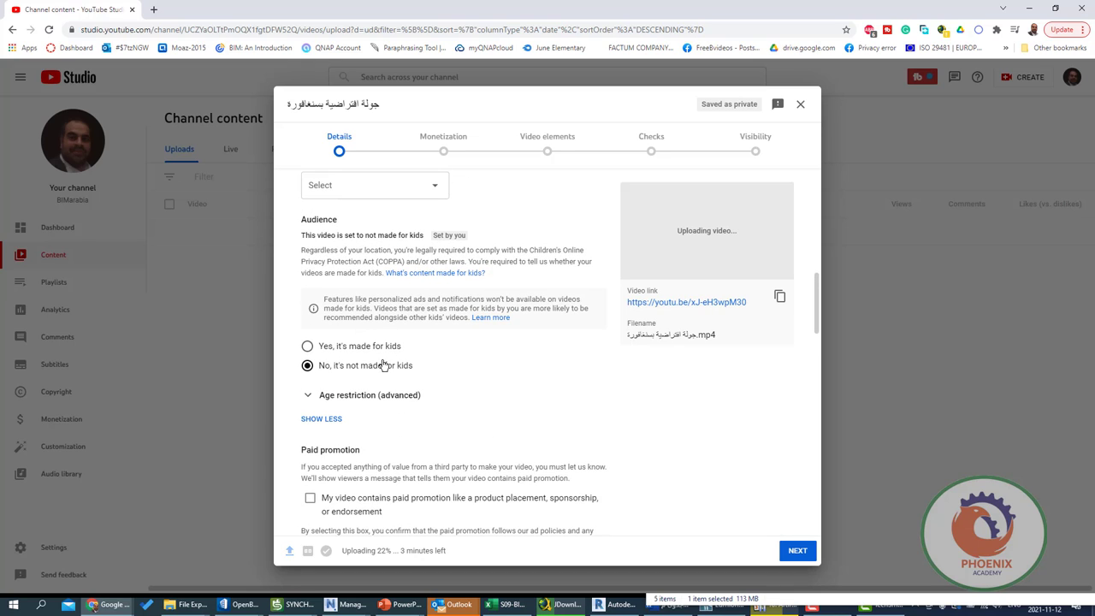
{"action": "scroll", "coordinate": [447, 400], "scroll_direction": "down", "scroll_amount": 2}
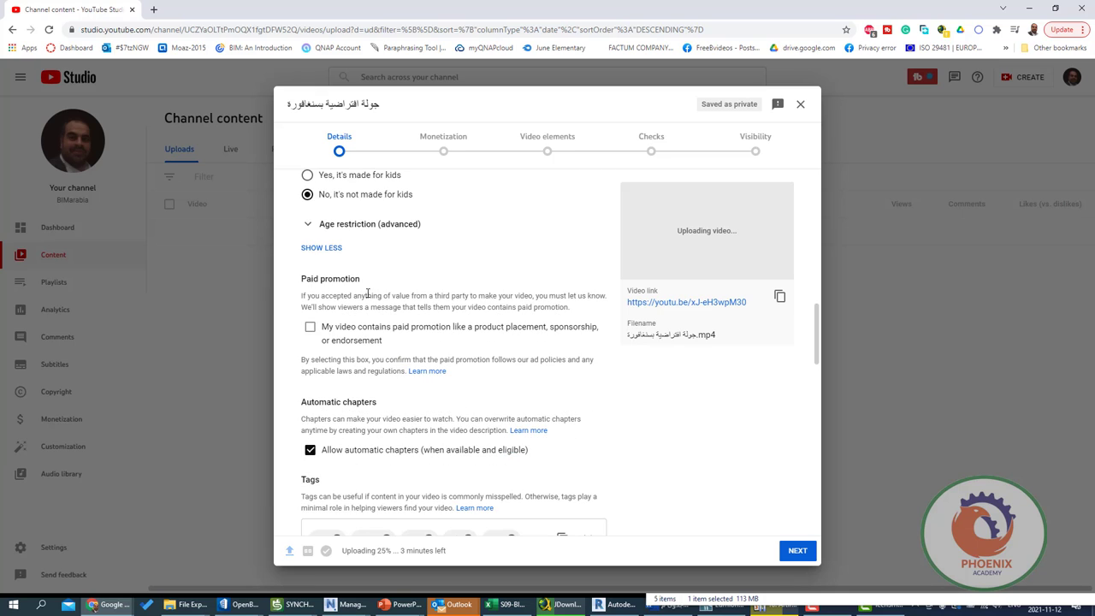
{"action": "scroll", "coordinate": [433, 293], "scroll_direction": "down", "scroll_amount": 1}
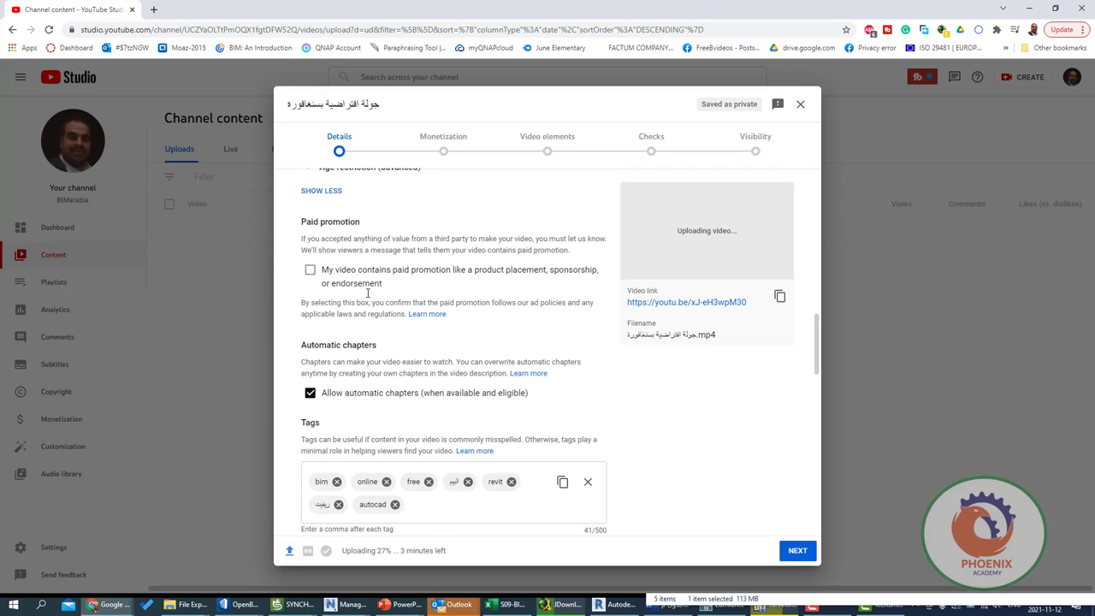
{"action": "scroll", "coordinate": [452, 432], "scroll_direction": "down", "scroll_amount": 1}
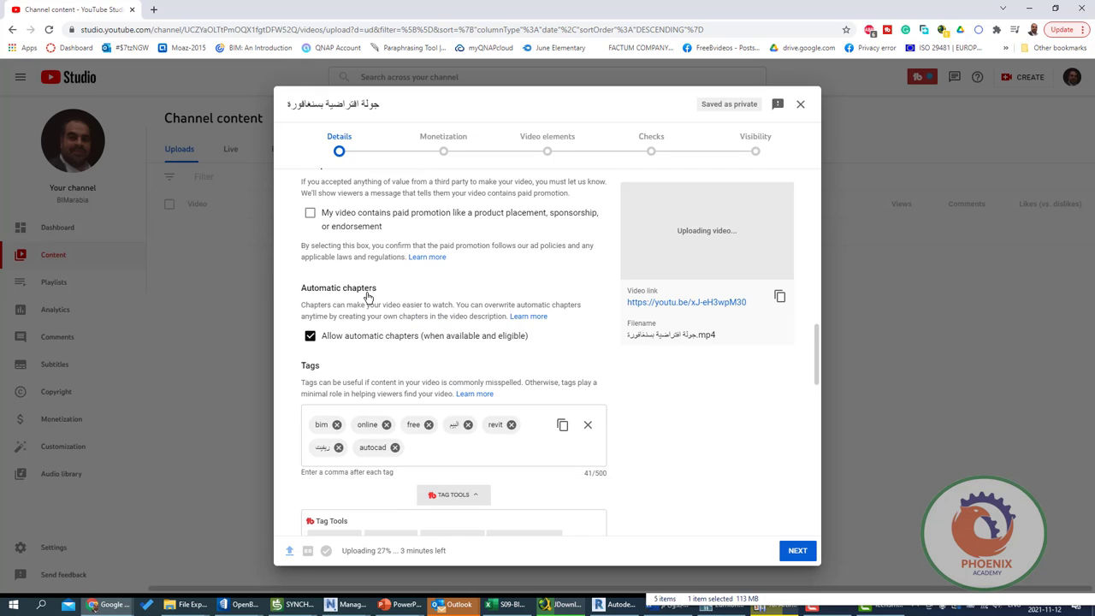
{"action": "left_click", "coordinate": [452, 447]}
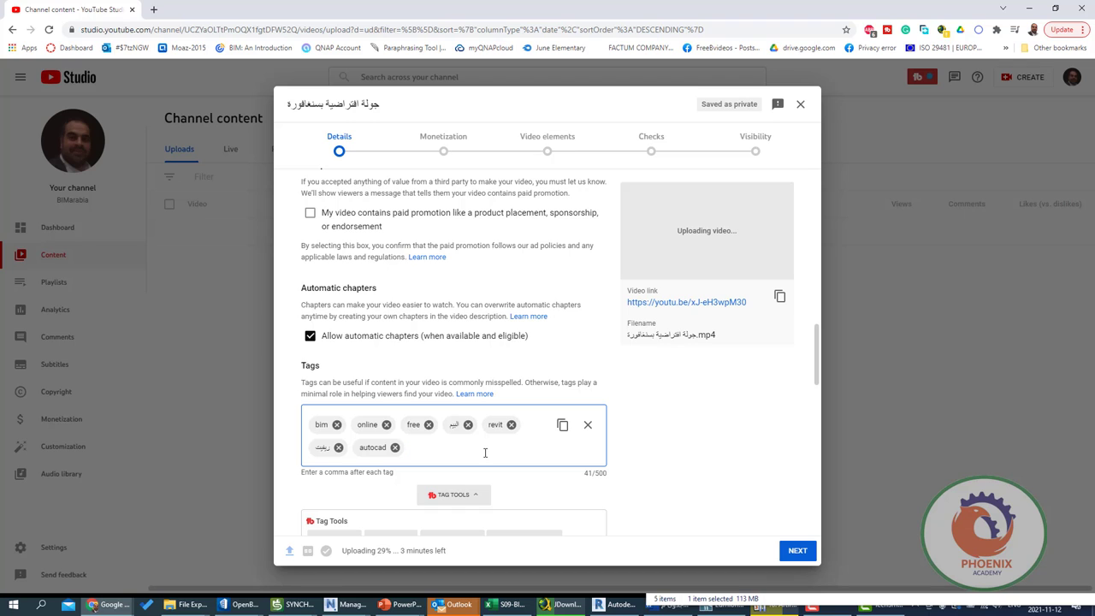
{"action": "scroll", "coordinate": [405, 334], "scroll_direction": "up", "scroll_amount": 1}
{"action": "scroll", "coordinate": [417, 214], "scroll_direction": "up", "scroll_amount": 4}
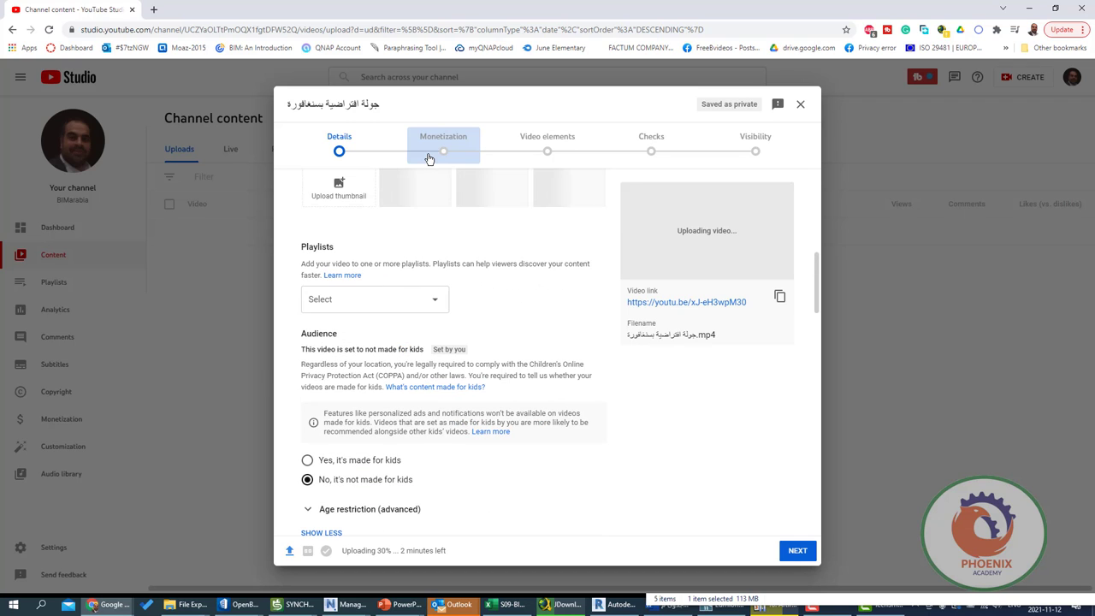
Step: Set Monetization to On and move to the Ad suitability step
{"action": "left_click", "coordinate": [430, 157]}
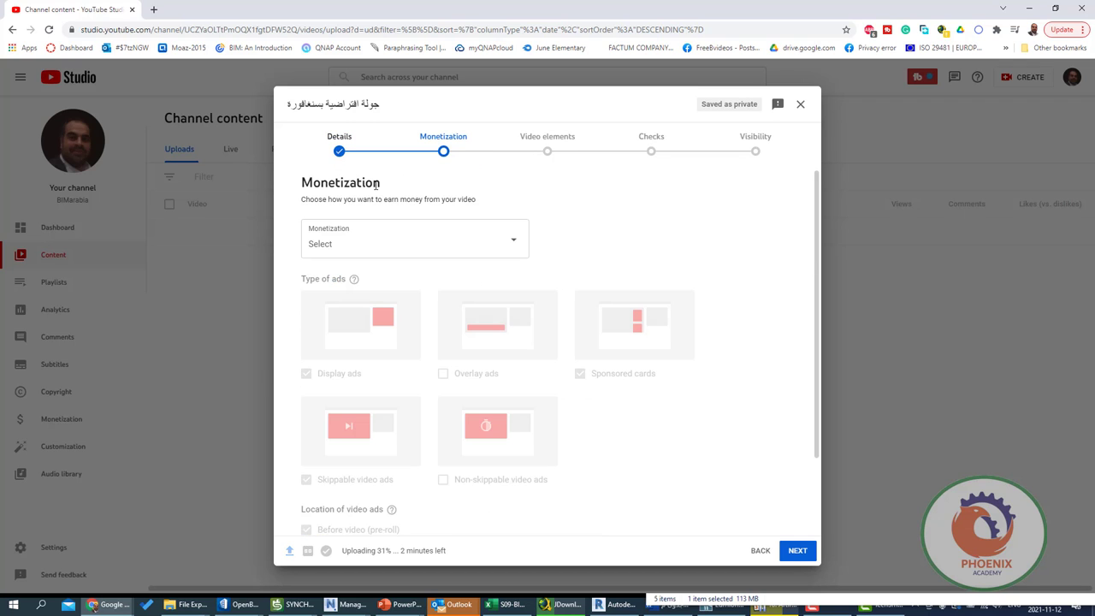
{"action": "left_click", "coordinate": [374, 244]}
{"action": "left_click", "coordinate": [323, 237]}
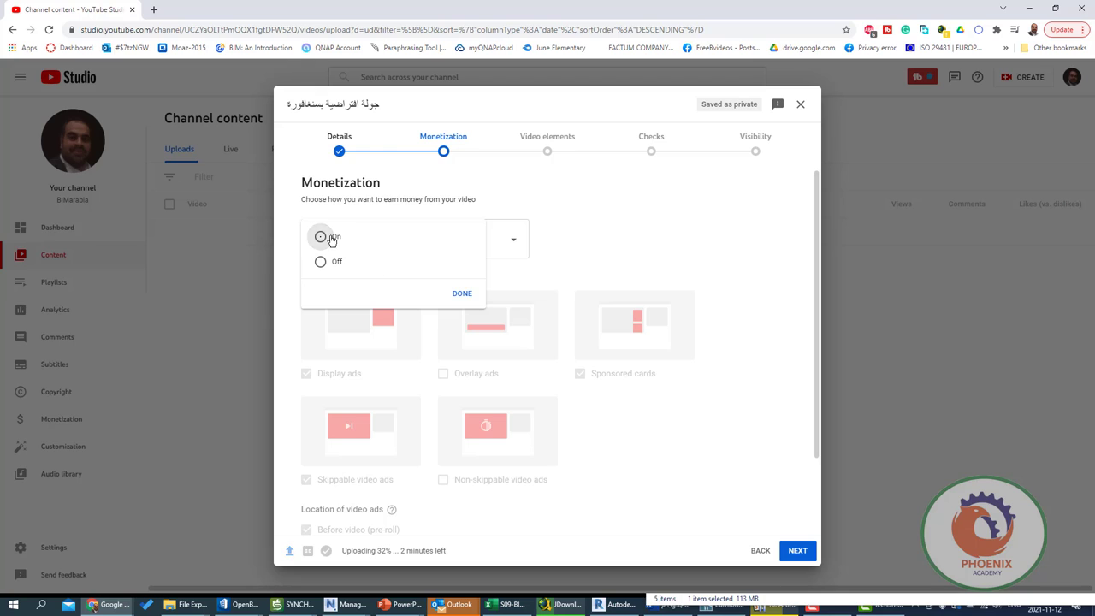
{"action": "left_click", "coordinate": [460, 293]}
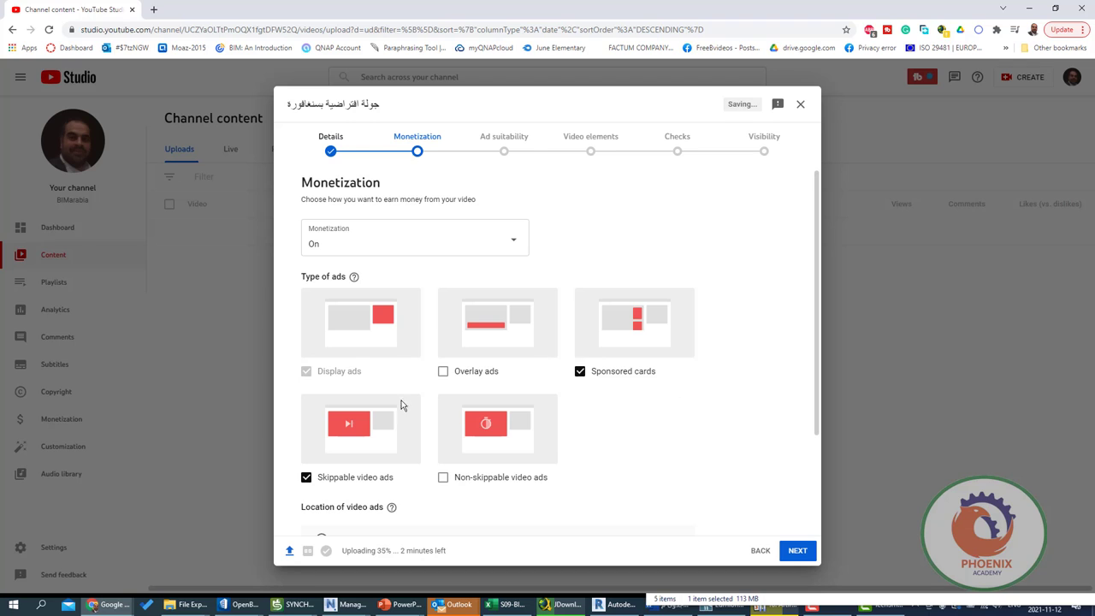
{"action": "left_click", "coordinate": [484, 147]}
Step: Briefly switch monetization Off, then set it back to On
{"action": "left_click", "coordinate": [416, 141]}
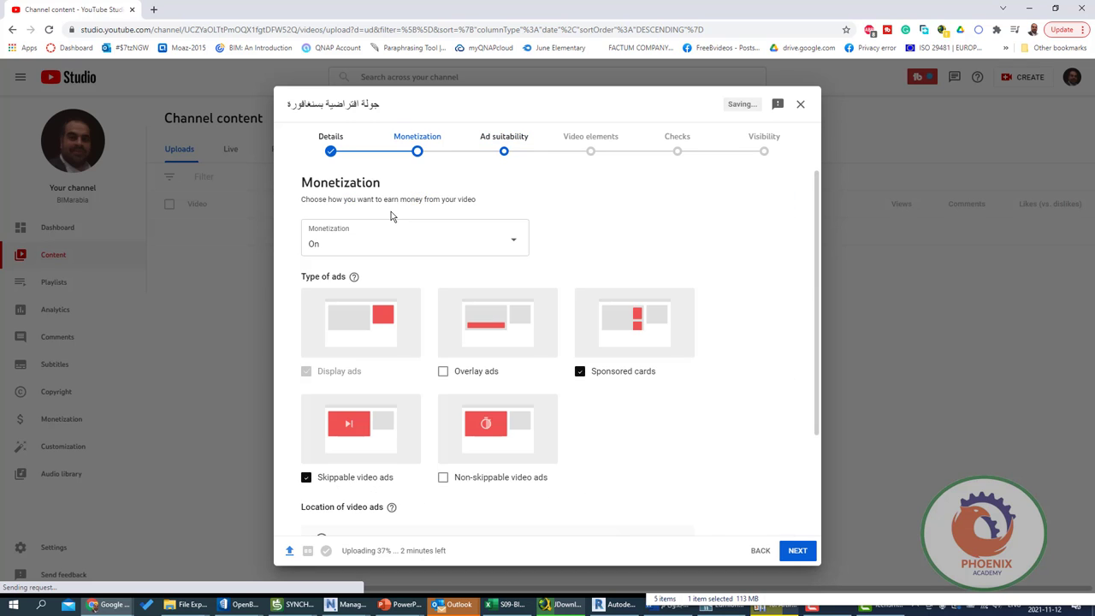
{"action": "left_click", "coordinate": [384, 249]}
{"action": "left_click", "coordinate": [320, 262]}
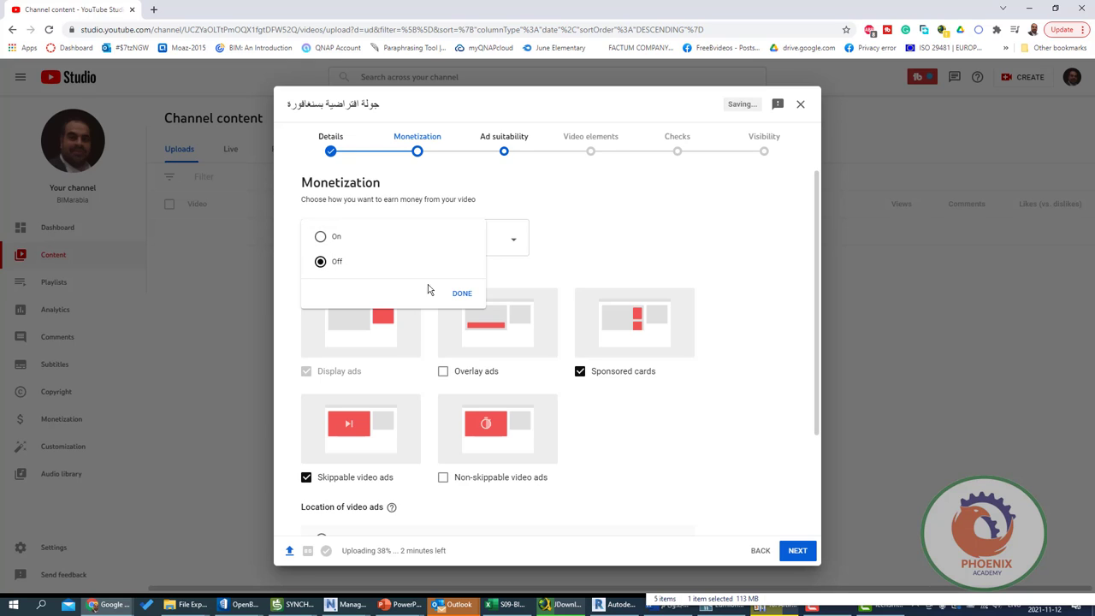
{"action": "left_click", "coordinate": [457, 294]}
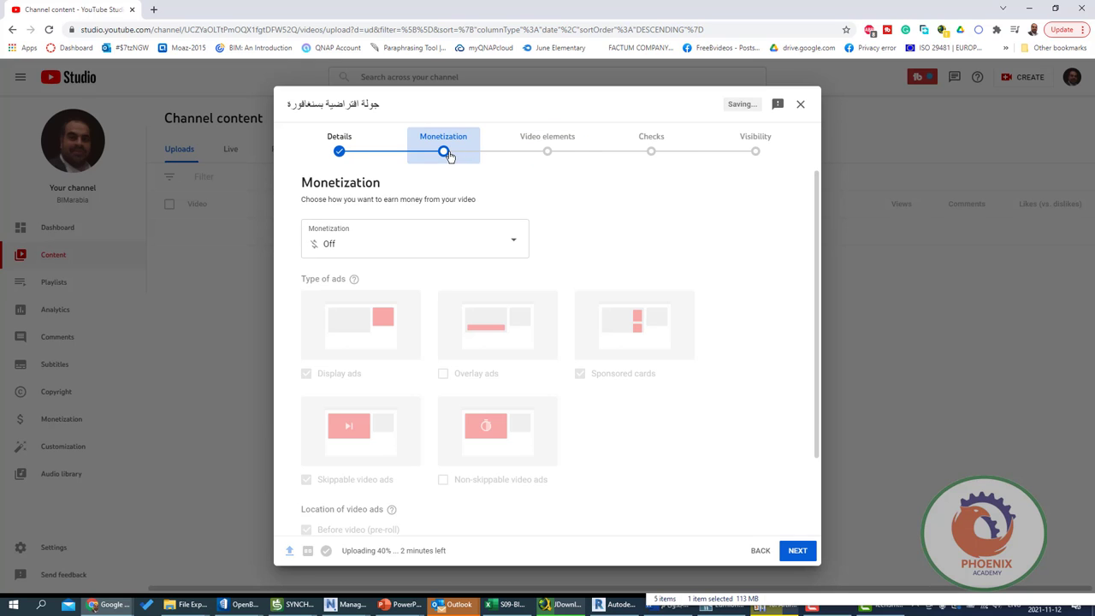
{"action": "left_click", "coordinate": [318, 251]}
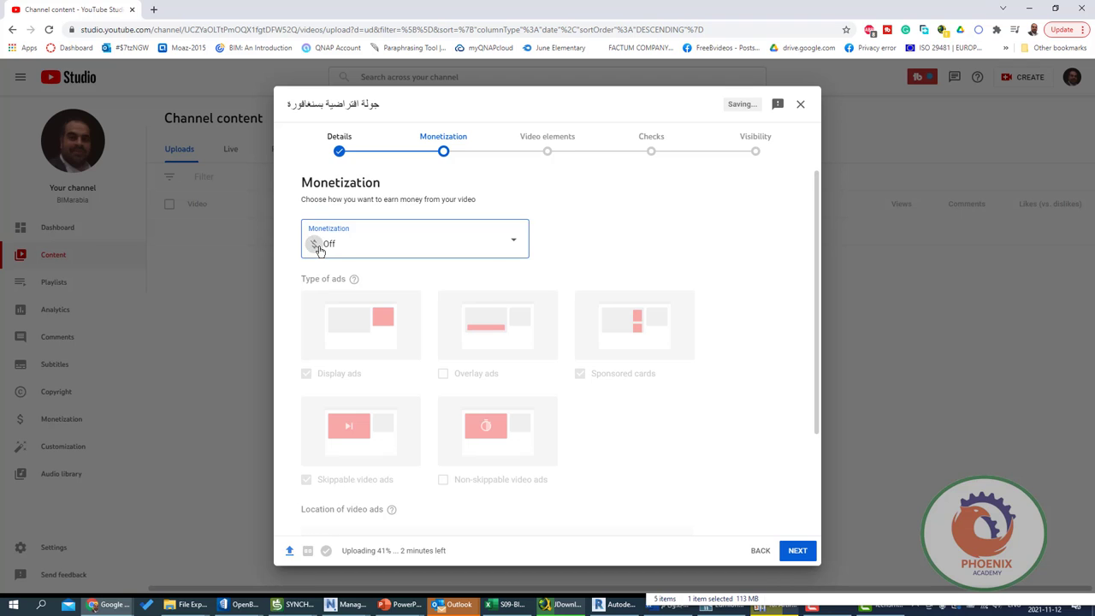
{"action": "left_click", "coordinate": [320, 237]}
{"action": "left_click", "coordinate": [461, 294]}
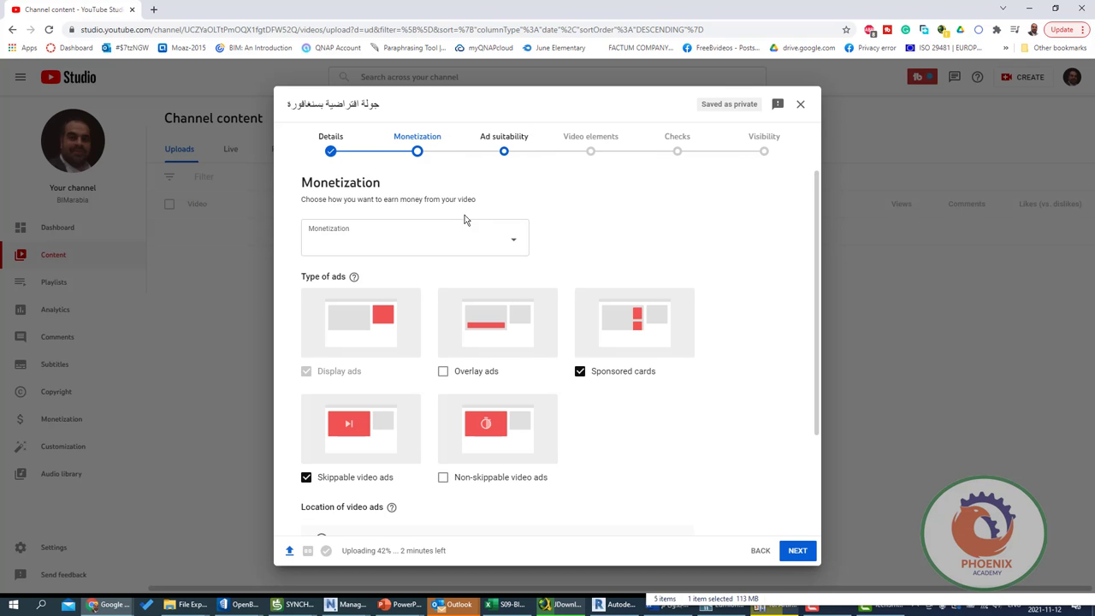
{"action": "left_click", "coordinate": [502, 142]}
Step: Answer None of the above to the sensitive content questions and submit the rating
{"action": "scroll", "coordinate": [560, 398], "scroll_direction": "down", "scroll_amount": 3}
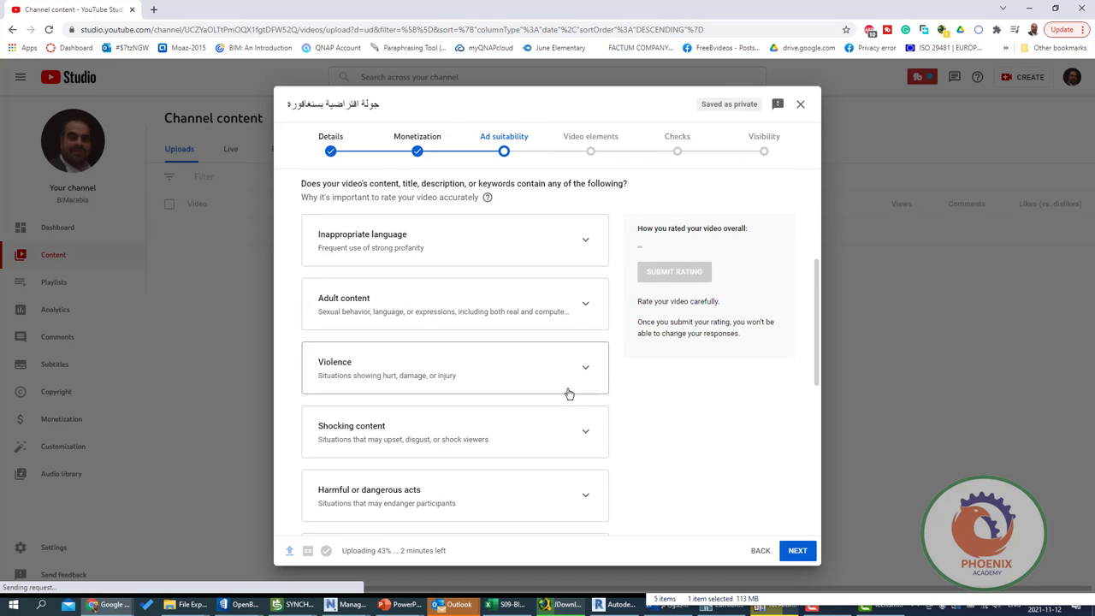
{"action": "scroll", "coordinate": [354, 291], "scroll_direction": "down", "scroll_amount": 3}
{"action": "scroll", "coordinate": [354, 289], "scroll_direction": "down", "scroll_amount": 2}
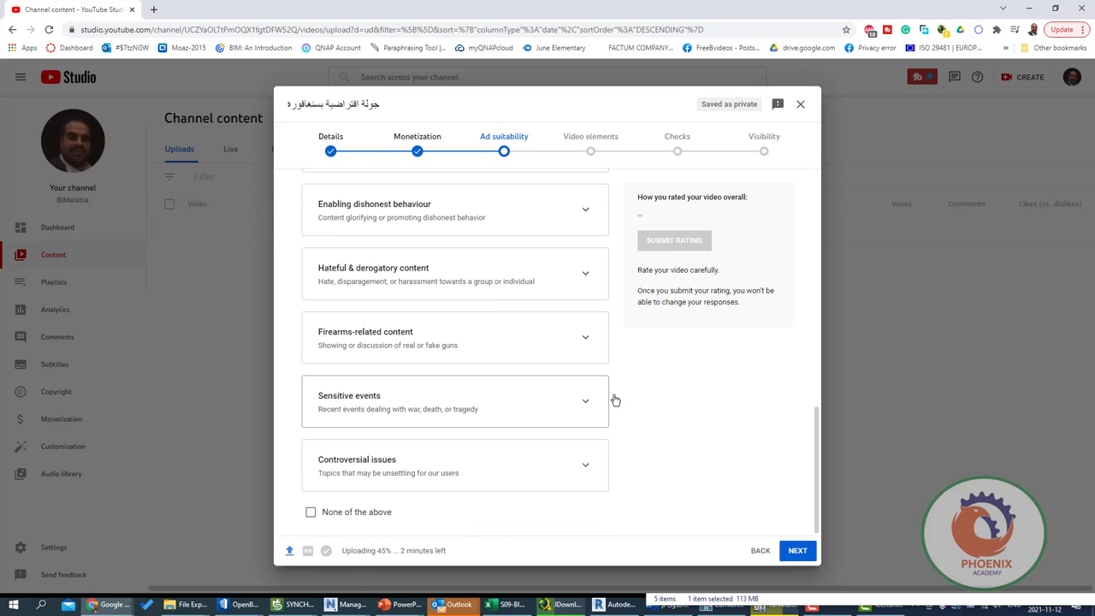
{"action": "left_click", "coordinate": [322, 512]}
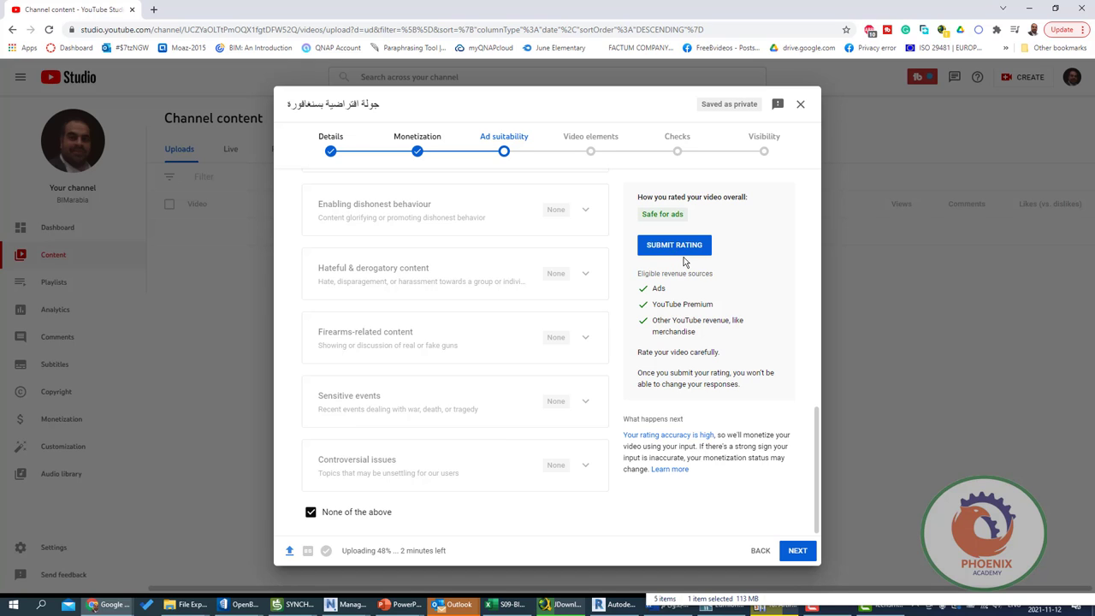
{"action": "left_click", "coordinate": [694, 255]}
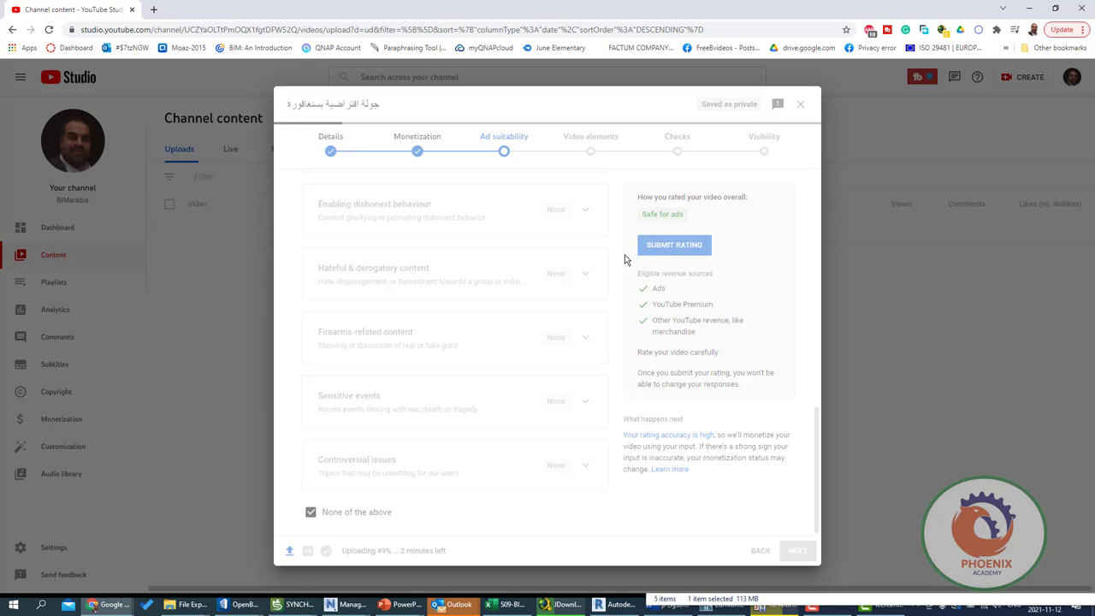
{"action": "left_click", "coordinate": [594, 151]}
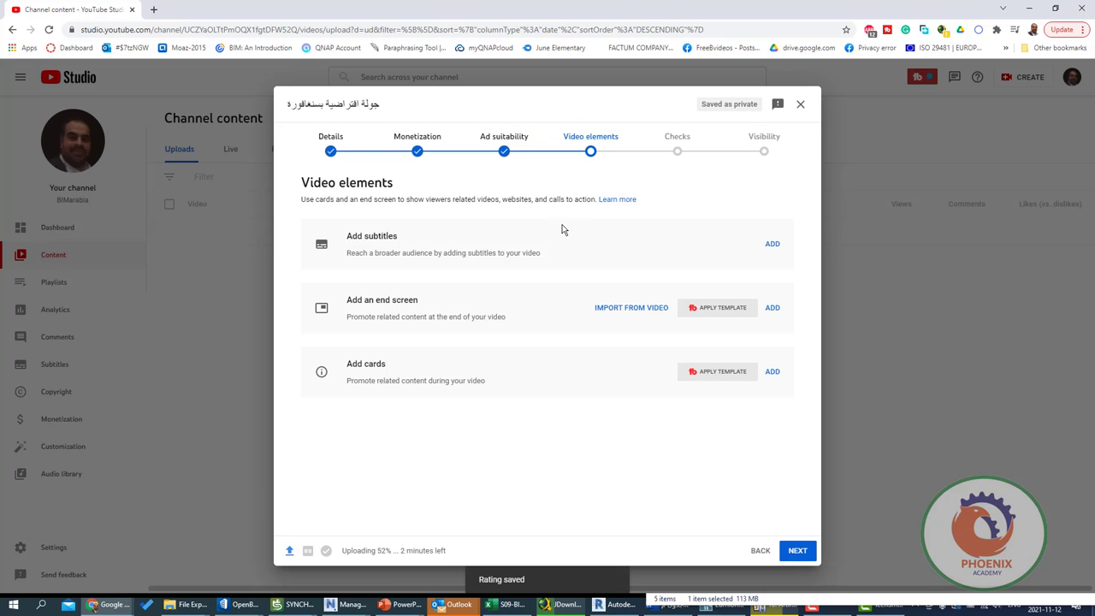
{"action": "left_click", "coordinate": [774, 246]}
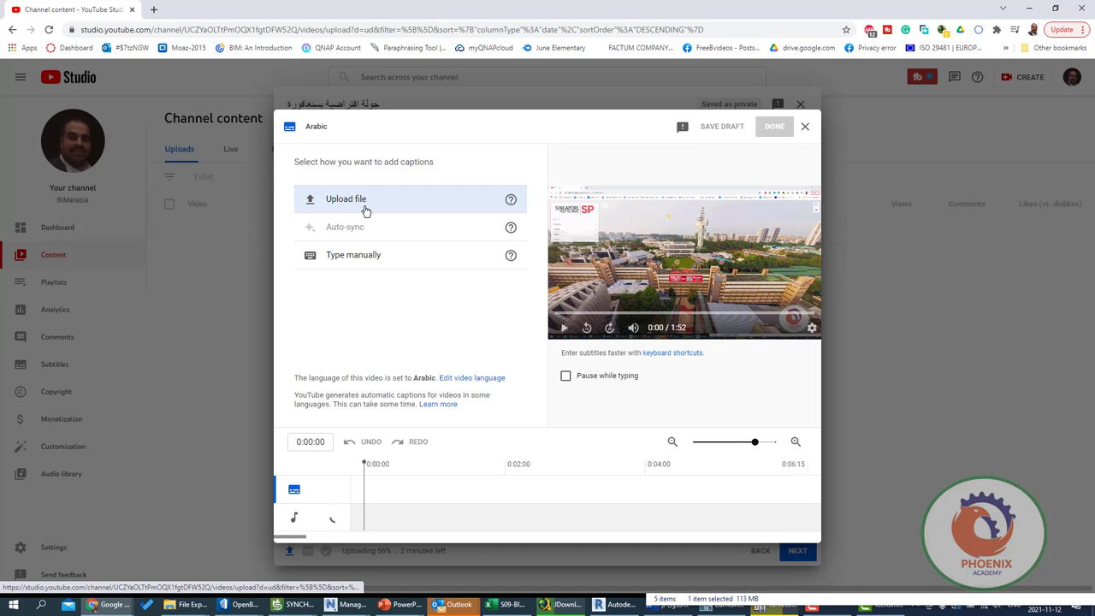
{"action": "left_click", "coordinate": [389, 258]}
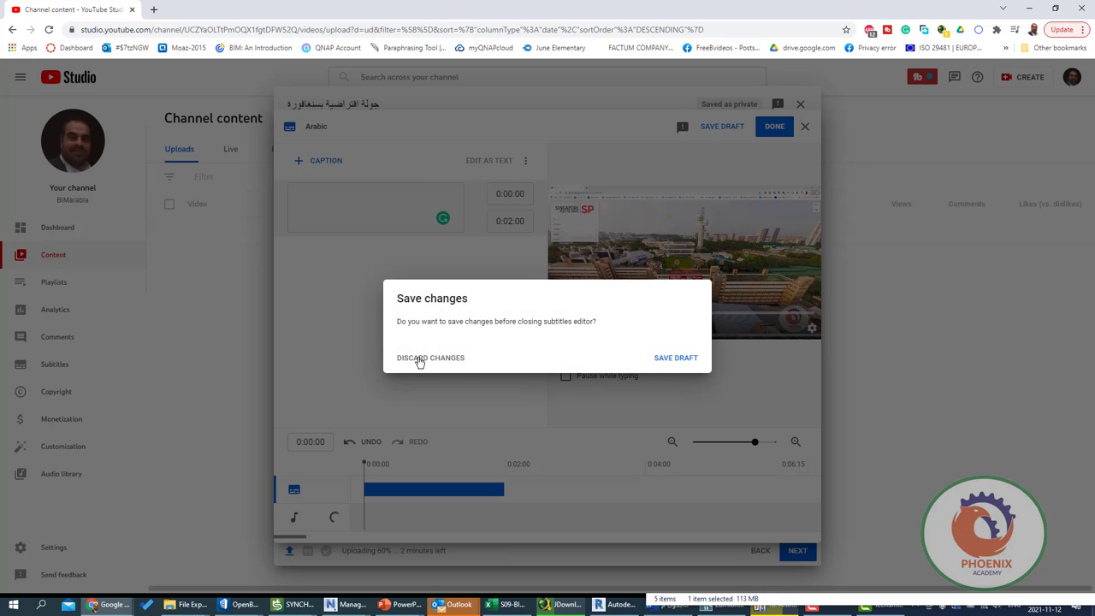
{"action": "left_click", "coordinate": [420, 359]}
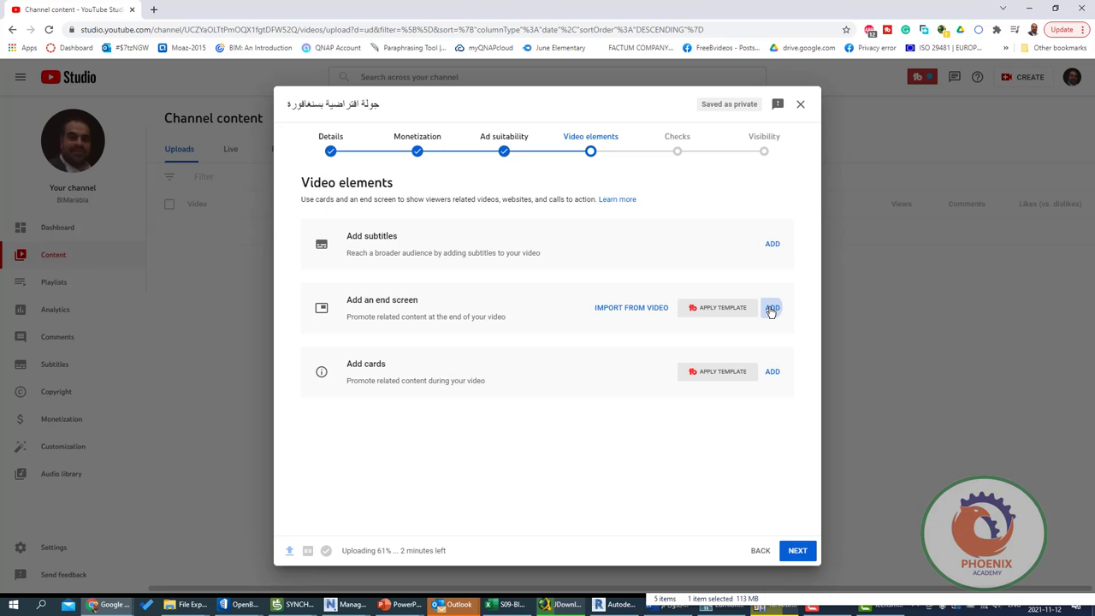
Step: Add an end screen using the '2 videos' template and save it
{"action": "left_click", "coordinate": [772, 309]}
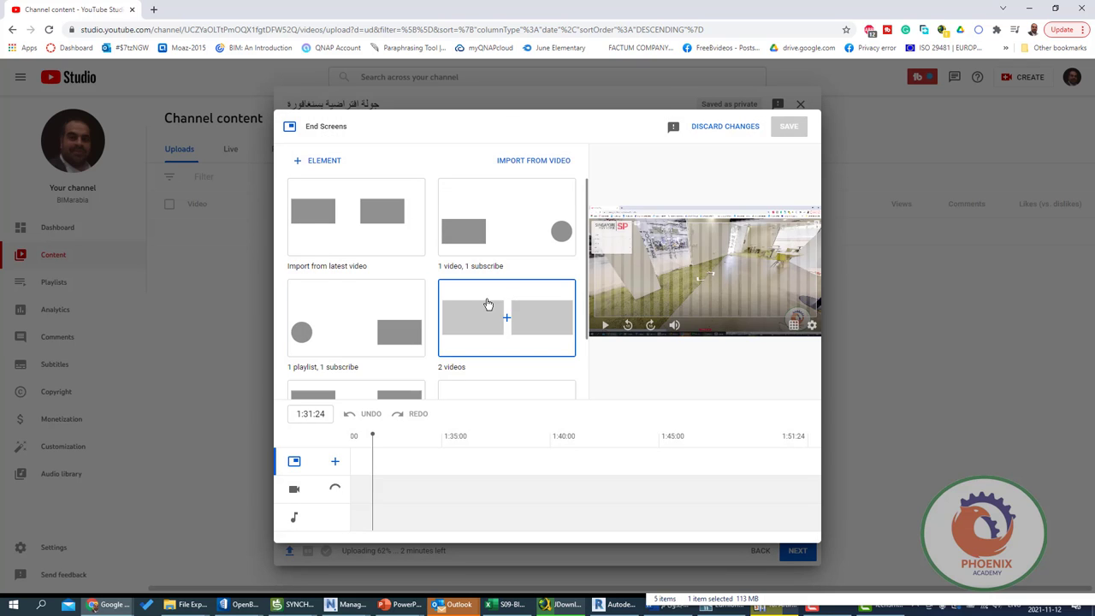
{"action": "left_click", "coordinate": [486, 306]}
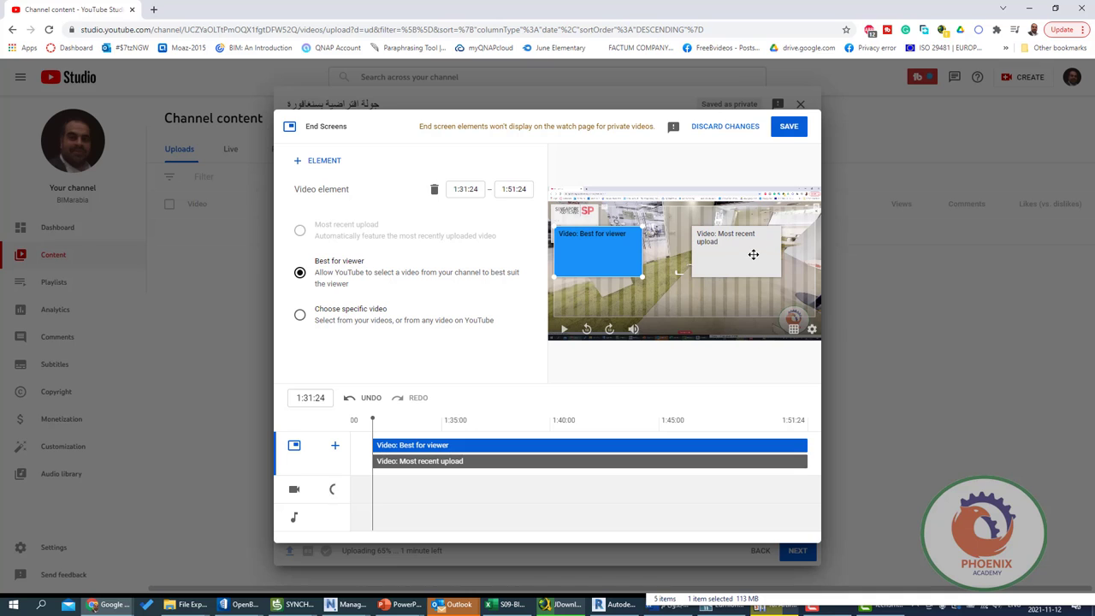
{"action": "left_click", "coordinate": [783, 134]}
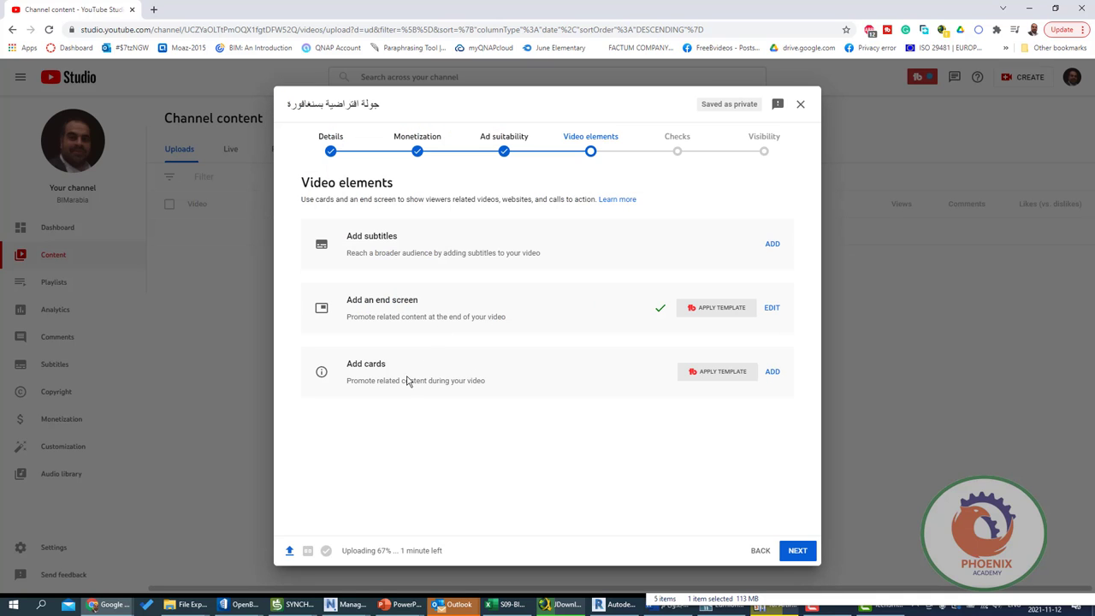
Step: Save a video card at 0:56:08 linking to 'The Rays Effect Lumion'
{"action": "left_click", "coordinate": [772, 373]}
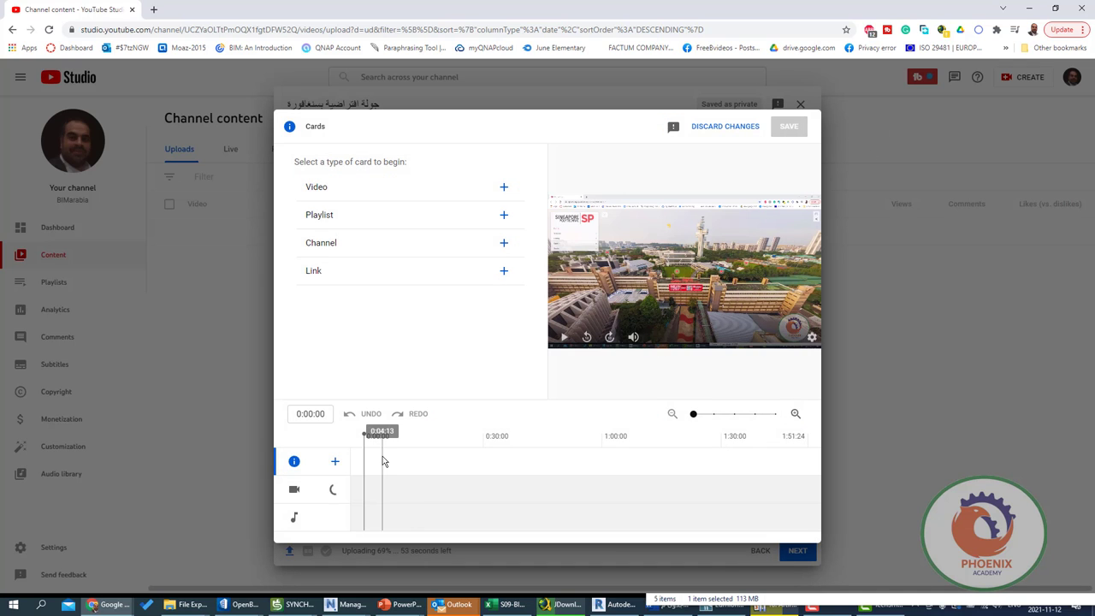
{"action": "left_click_drag", "start_coordinate": [384, 459], "coordinate": [582, 458]}
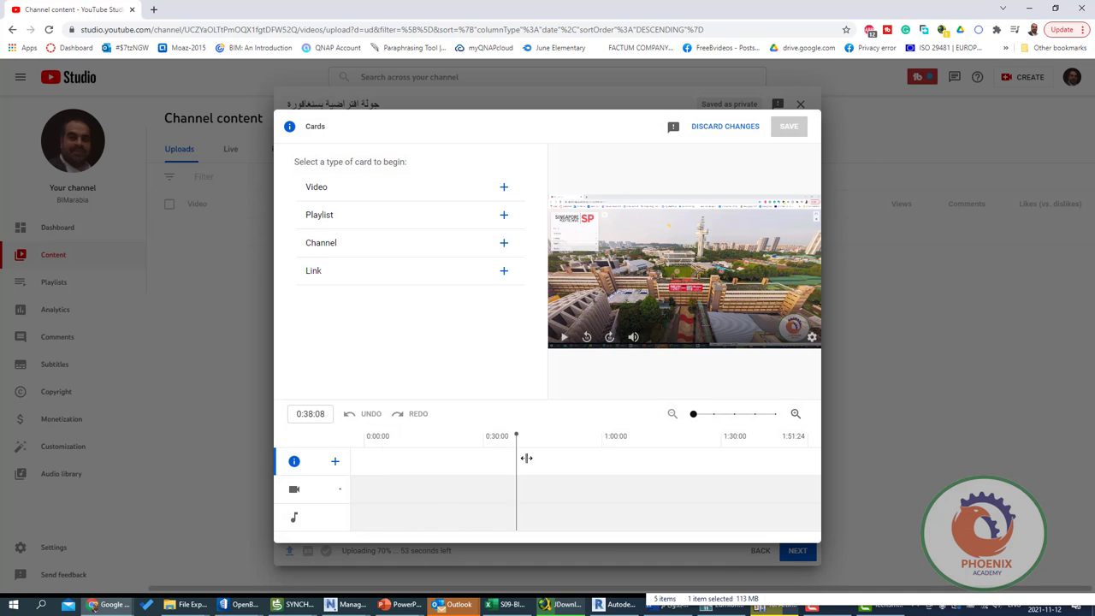
{"action": "left_click", "coordinate": [445, 190]}
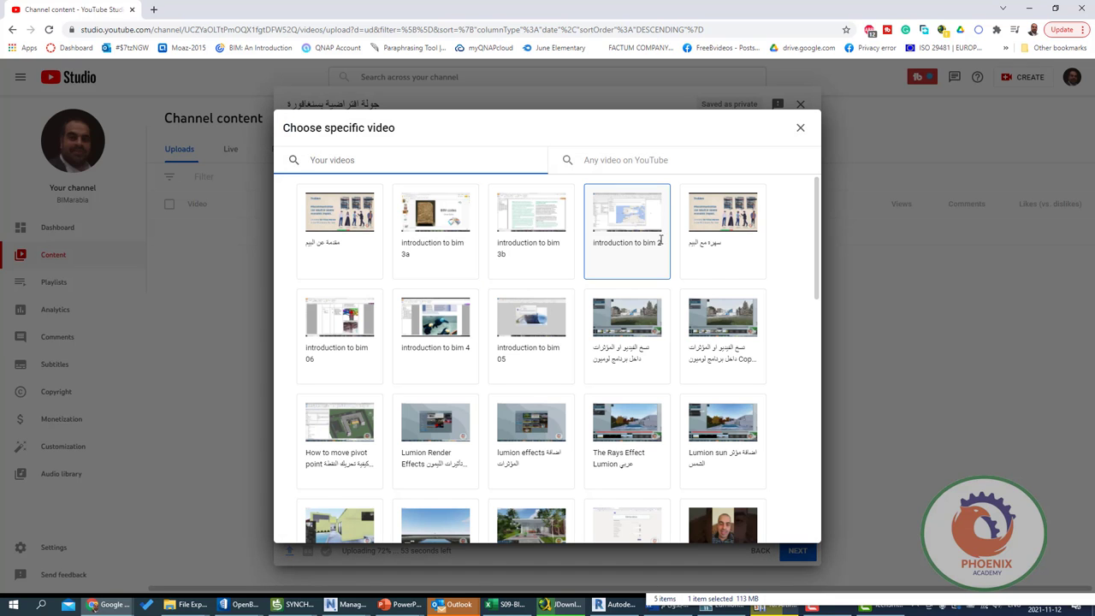
{"action": "left_click", "coordinate": [629, 436]}
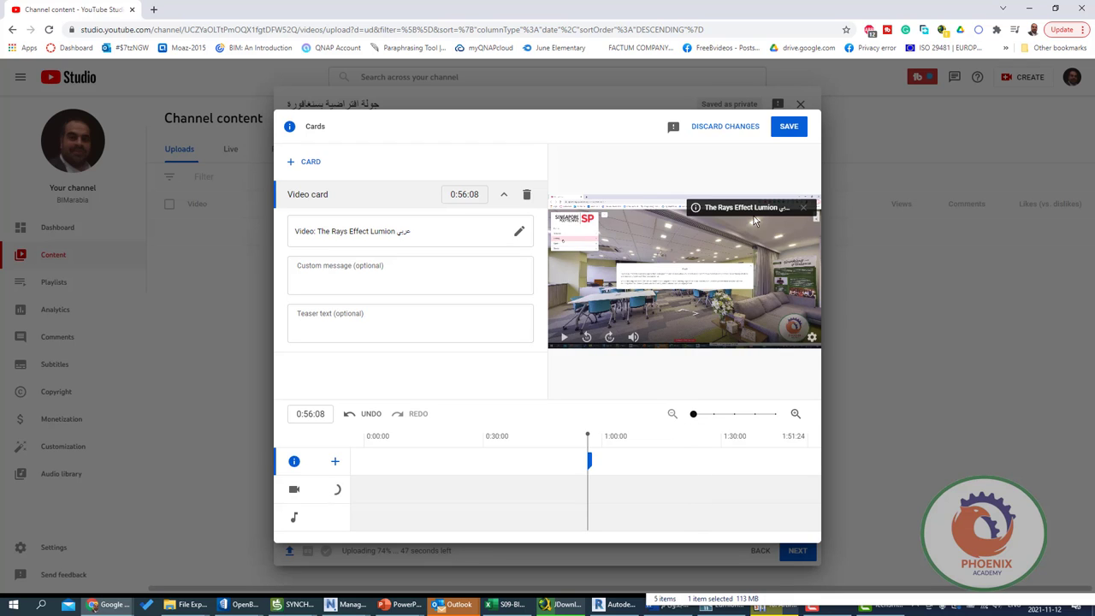
{"action": "left_click", "coordinate": [787, 126]}
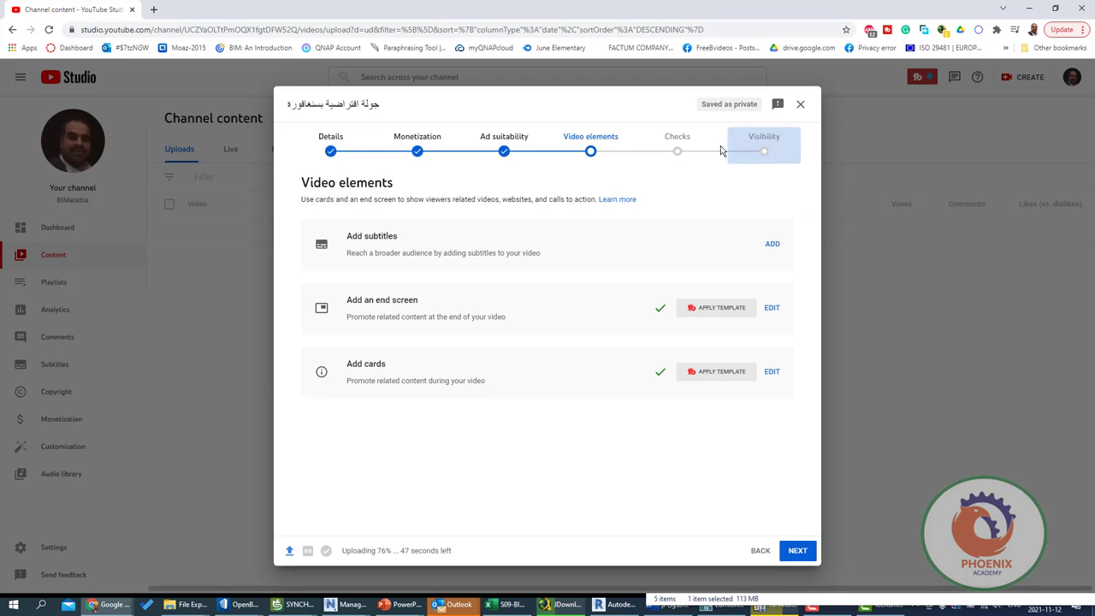
Step: Advance from Video elements through Checks to the Visibility step
{"action": "left_click", "coordinate": [679, 145]}
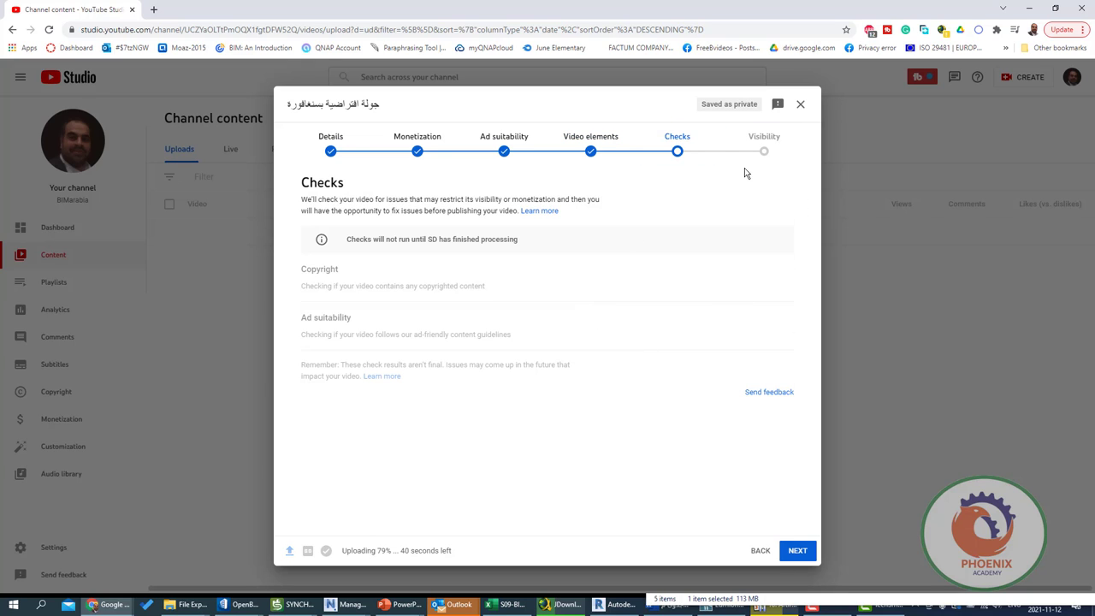
{"action": "left_click", "coordinate": [773, 161]}
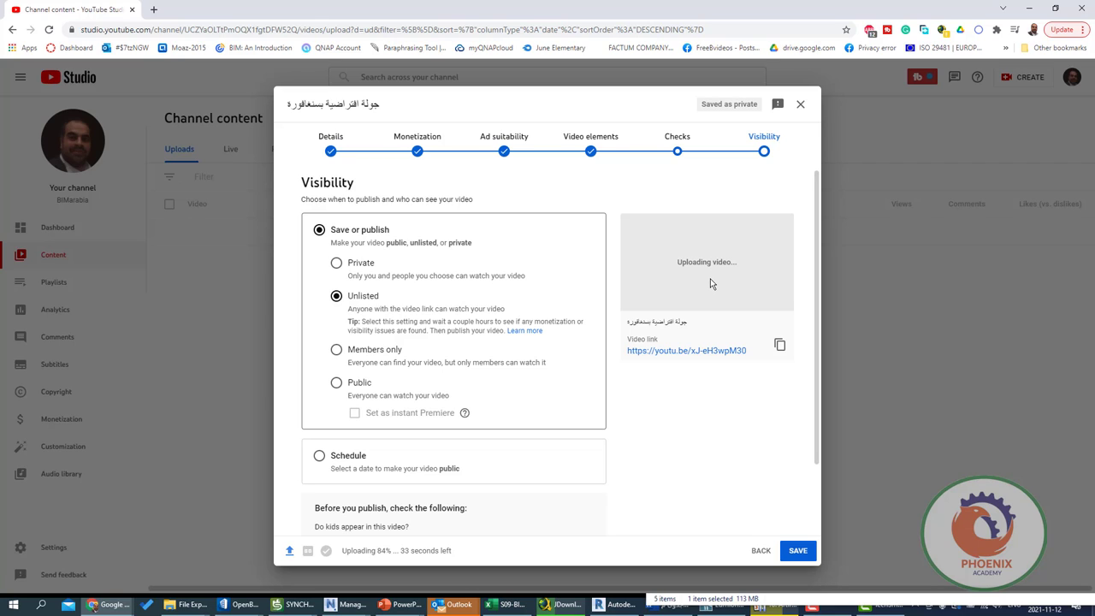
Step: Choose Public under Save or publish, with instant Premiere off and no schedule
{"action": "left_click", "coordinate": [362, 351]}
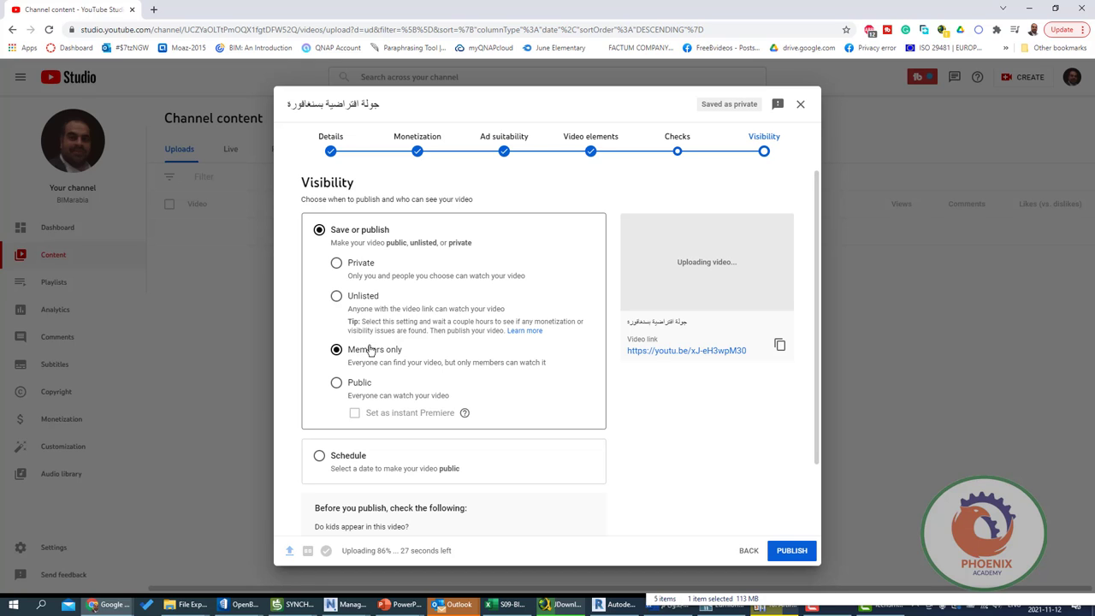
{"action": "left_click", "coordinate": [359, 386]}
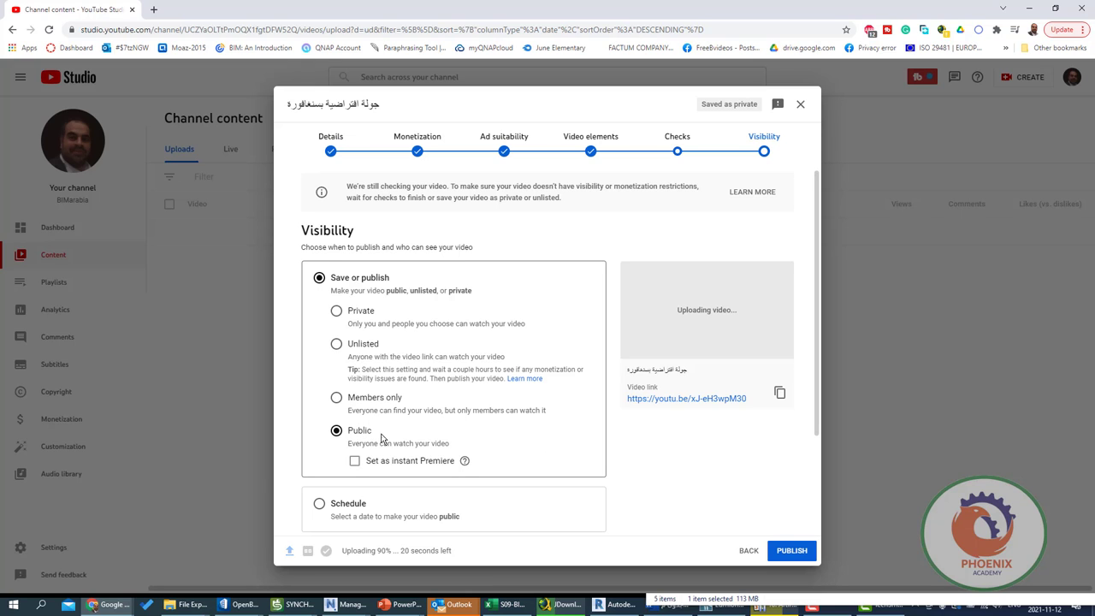
{"action": "scroll", "coordinate": [382, 438], "scroll_direction": "down", "scroll_amount": 2}
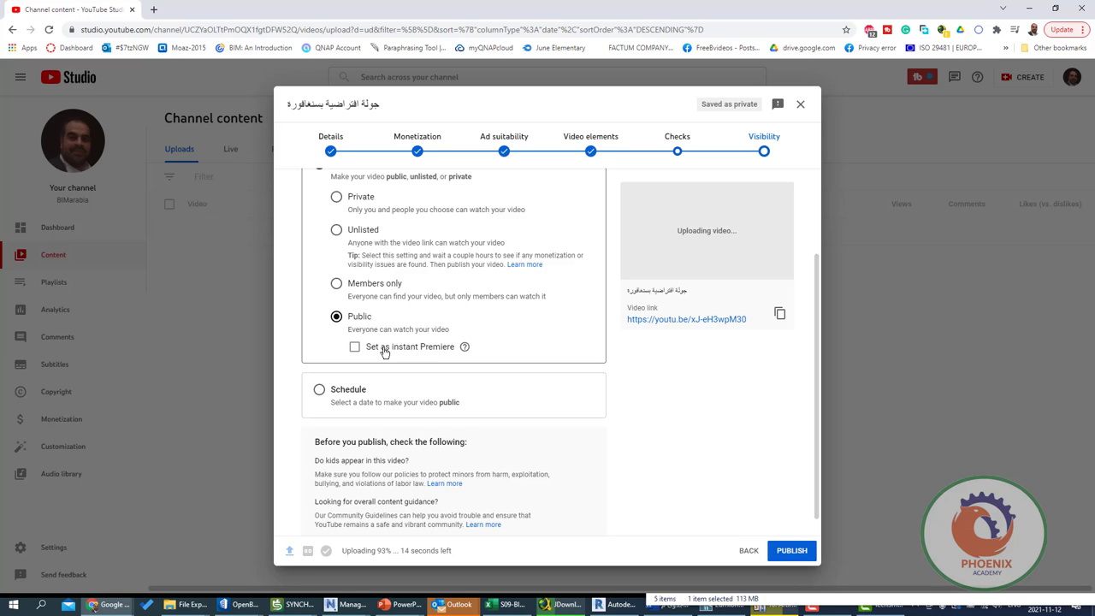
{"action": "left_click", "coordinate": [384, 353]}
{"action": "left_click", "coordinate": [379, 352]}
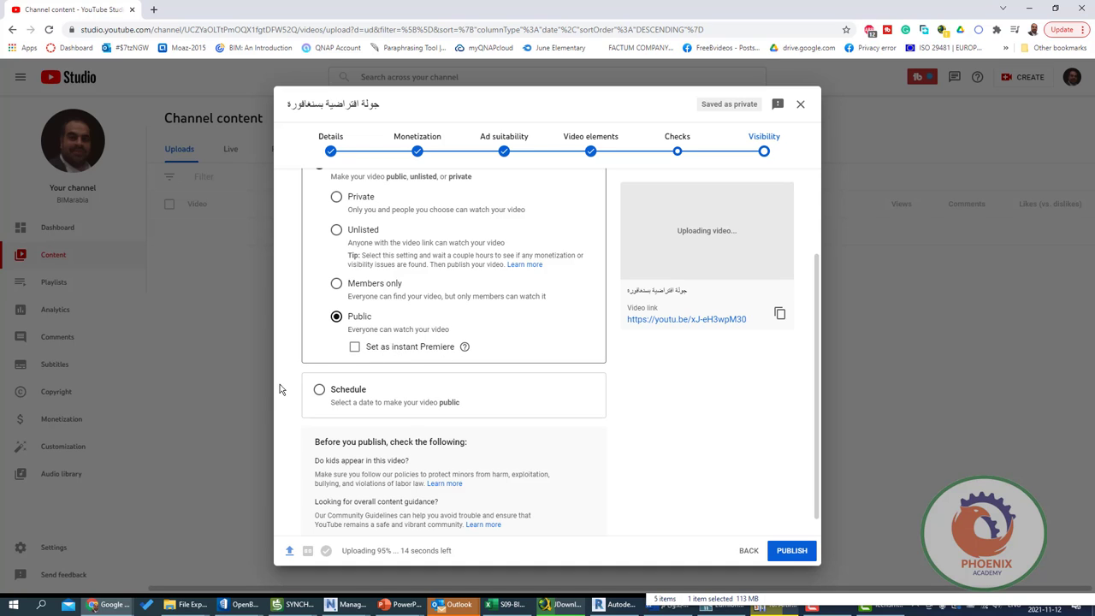
{"action": "left_click", "coordinate": [352, 391]}
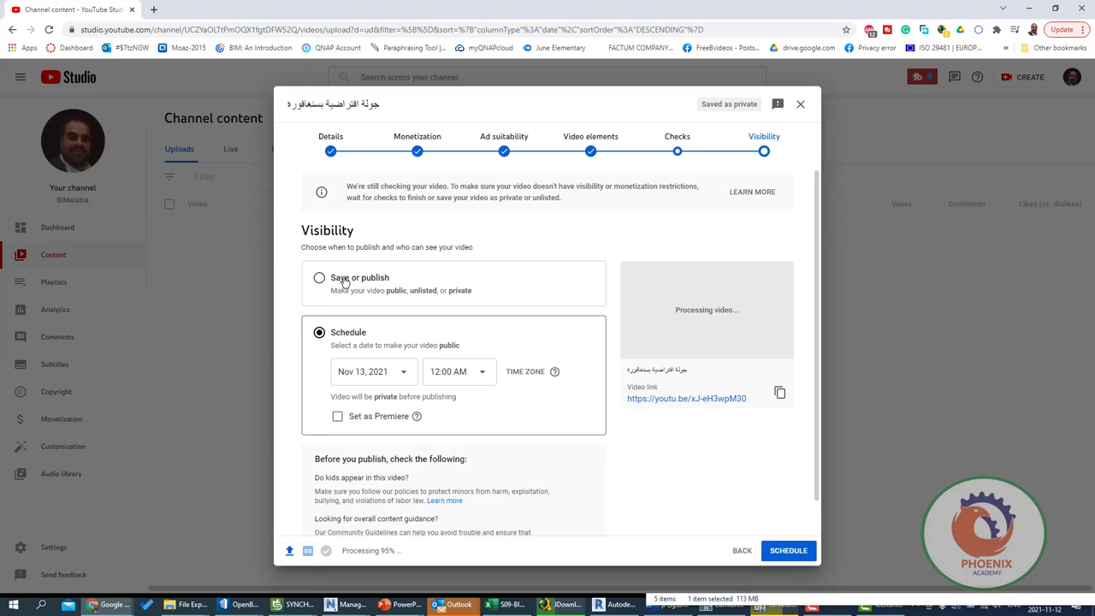
{"action": "left_click", "coordinate": [345, 279]}
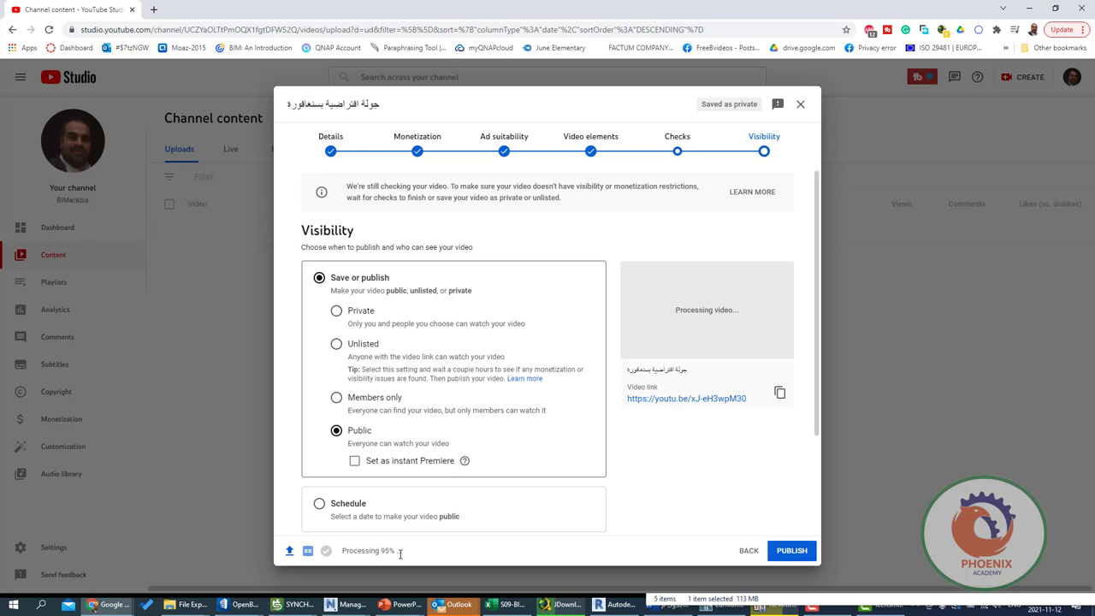
Step: Publish the video, dismissing the still-checking warning
{"action": "left_click", "coordinate": [803, 556]}
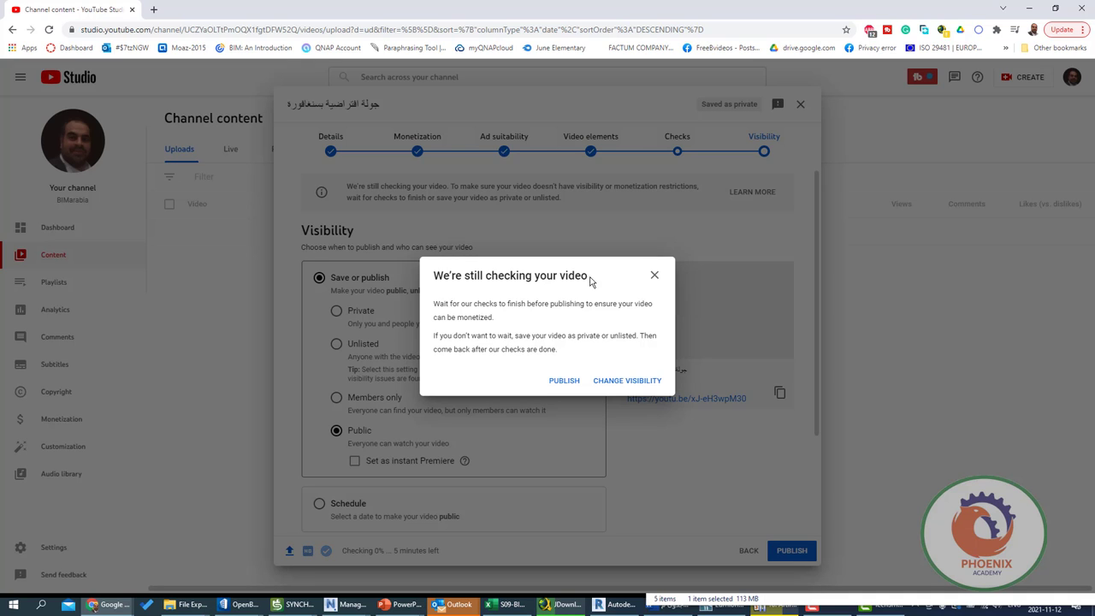
{"action": "left_click", "coordinate": [654, 275]}
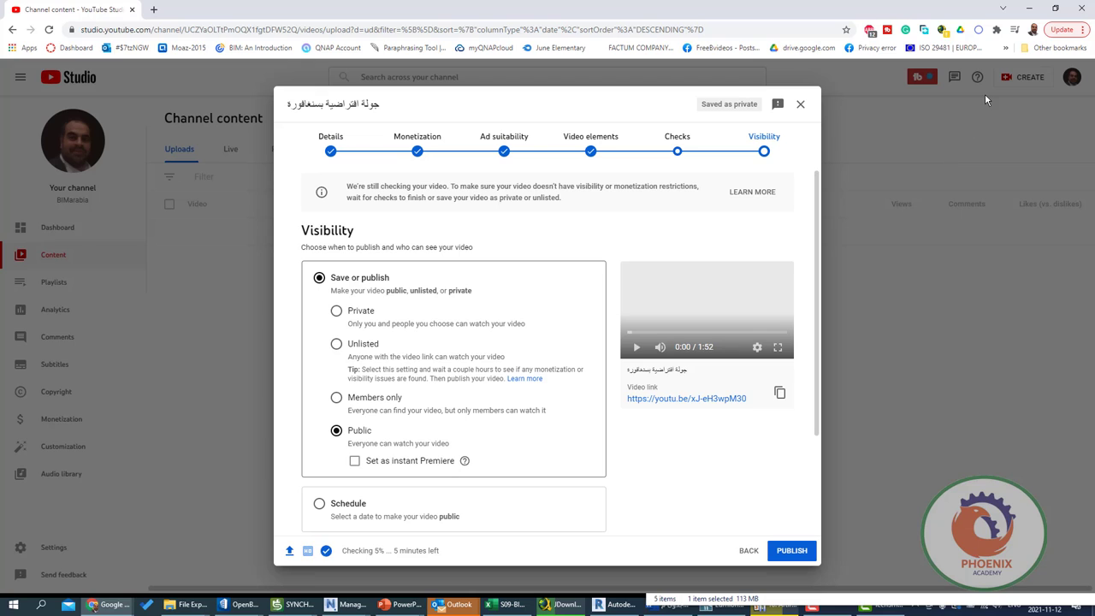
{"action": "left_click", "coordinate": [791, 551]}
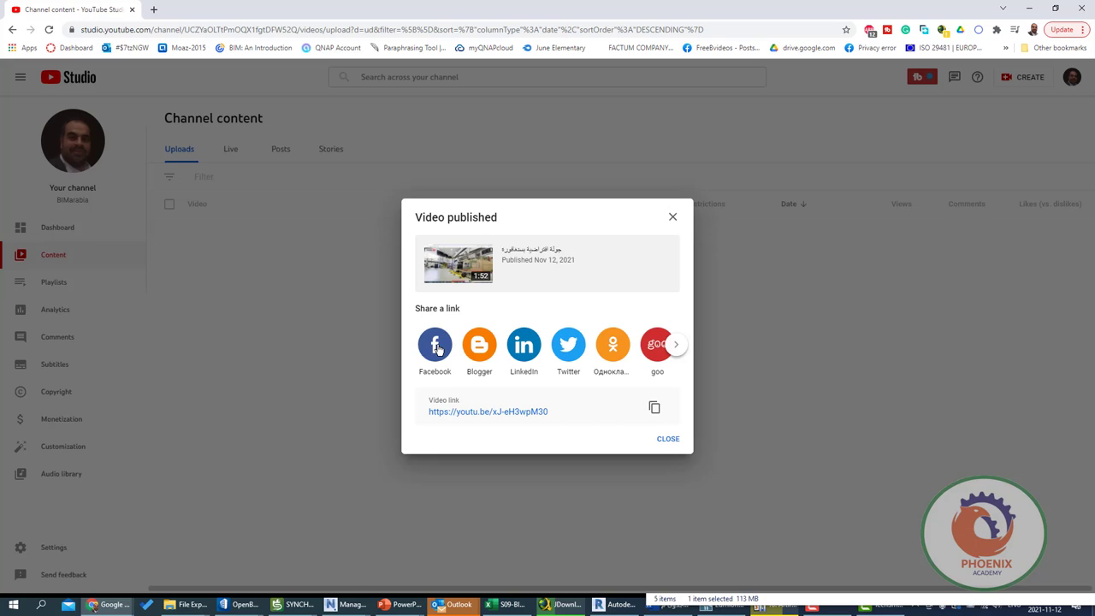
Step: Post the video link to Facebook, then start sharing it to Blogger
{"action": "left_click", "coordinate": [437, 347]}
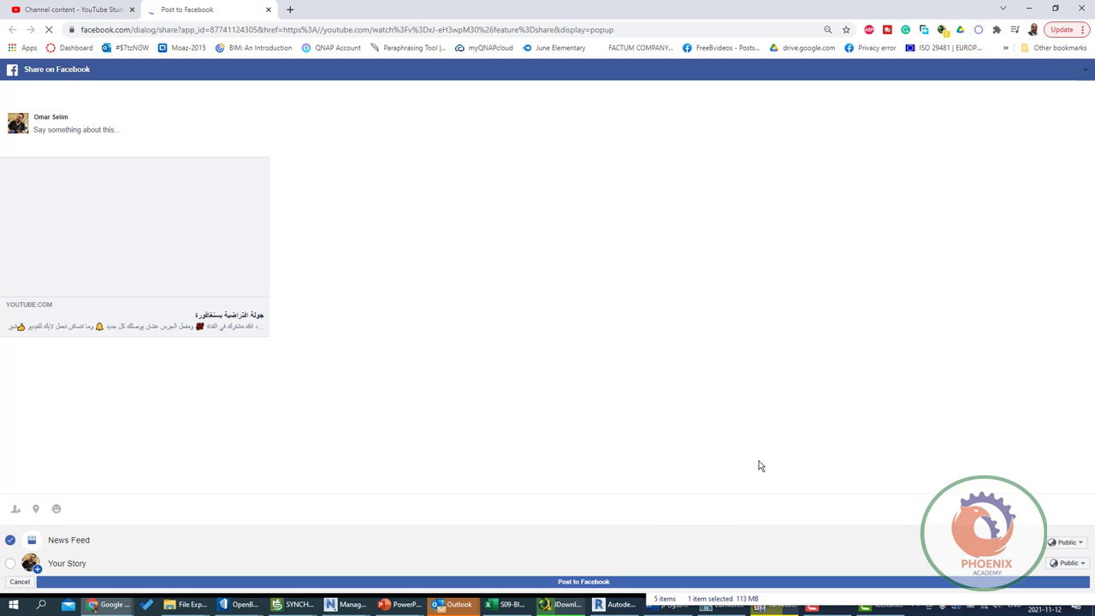
{"action": "left_click", "coordinate": [597, 582]}
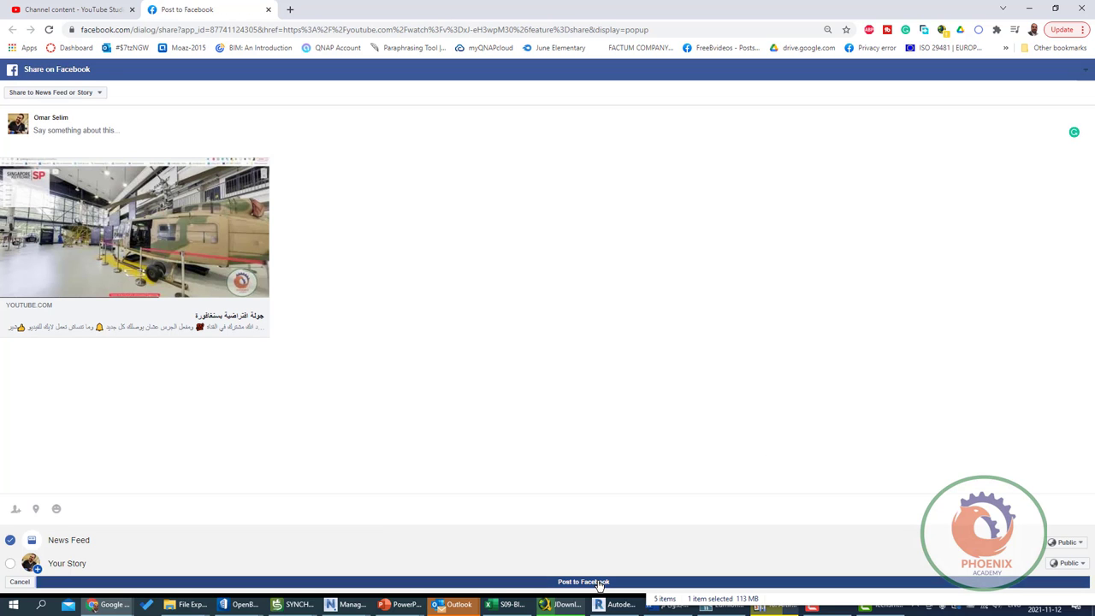
{"action": "left_click", "coordinate": [90, 11]}
{"action": "left_click", "coordinate": [477, 343]}
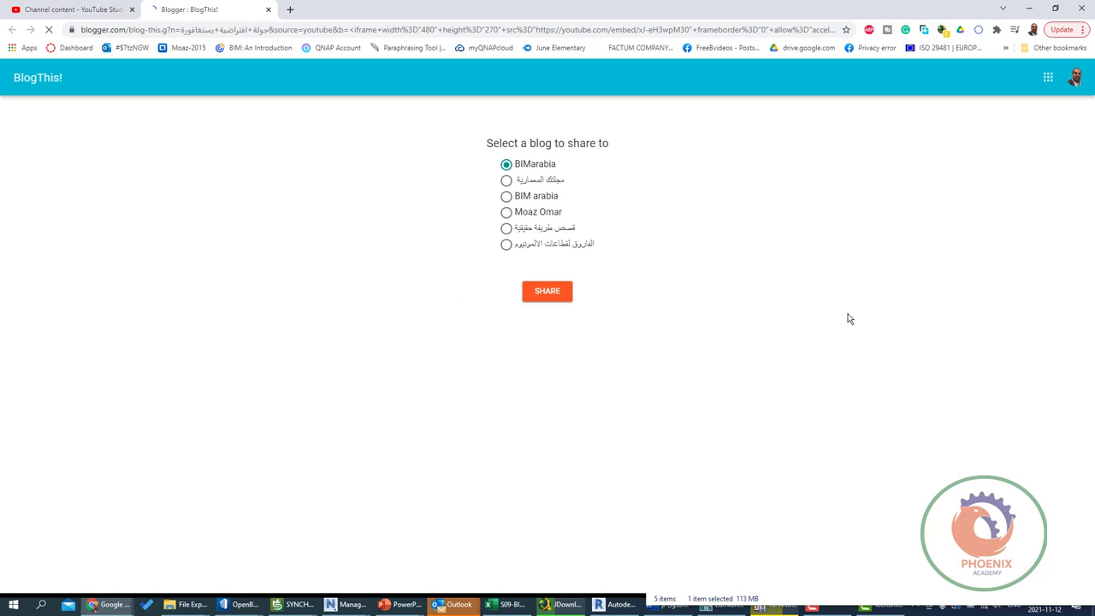
Step: Turn the published video into a Blogger post under its Arabic title and begin publishing it
{"action": "left_click", "coordinate": [566, 294]}
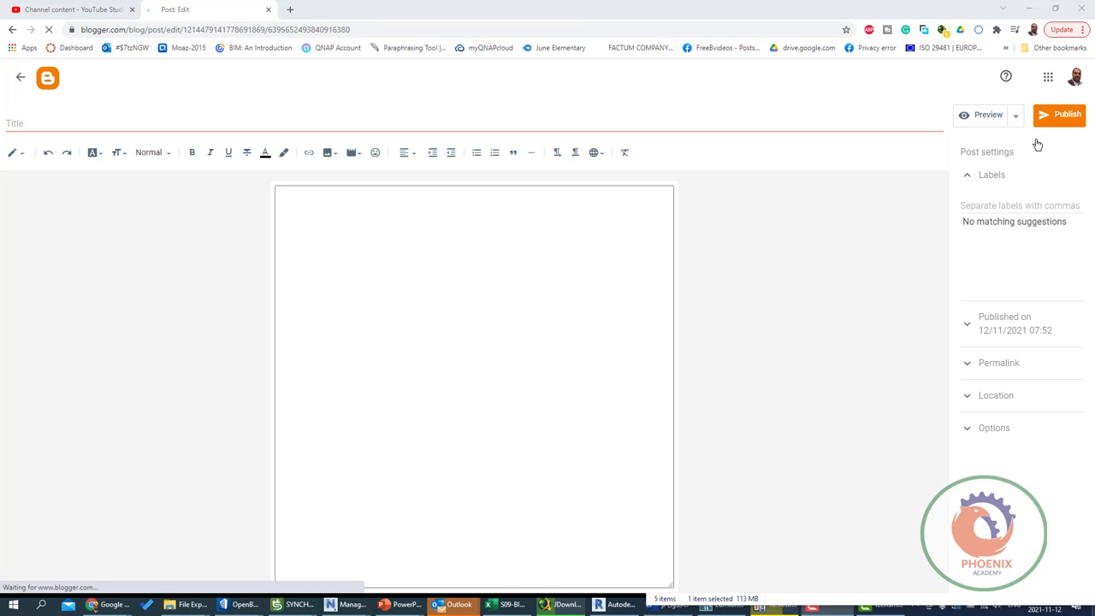
{"action": "left_click", "coordinate": [1056, 115]}
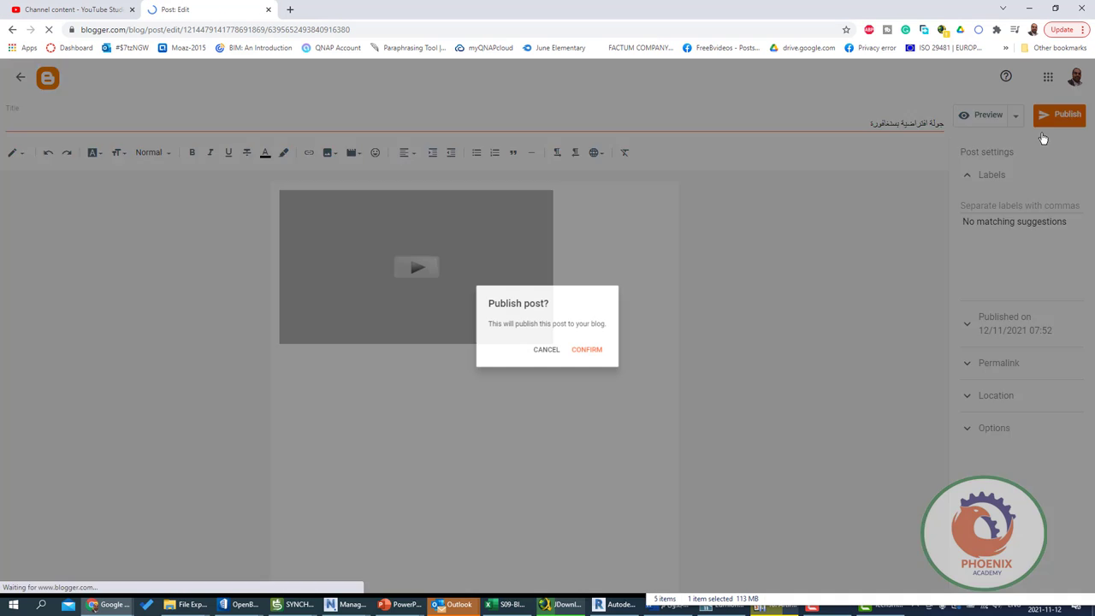